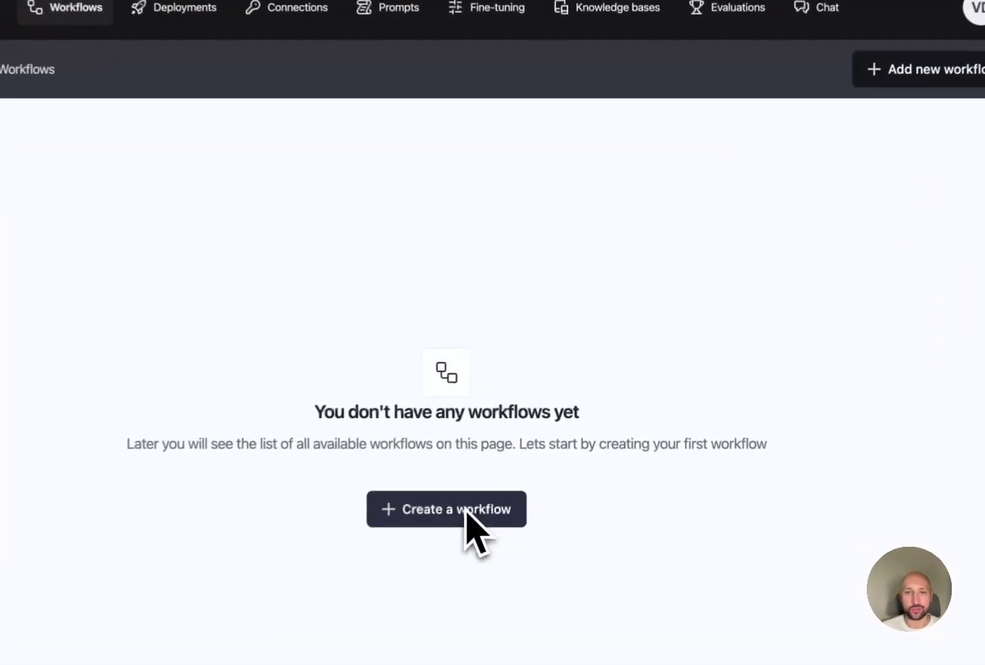
Create a workflow from the Agent Analyst template after browsing the available templates
left_click(508, 459)
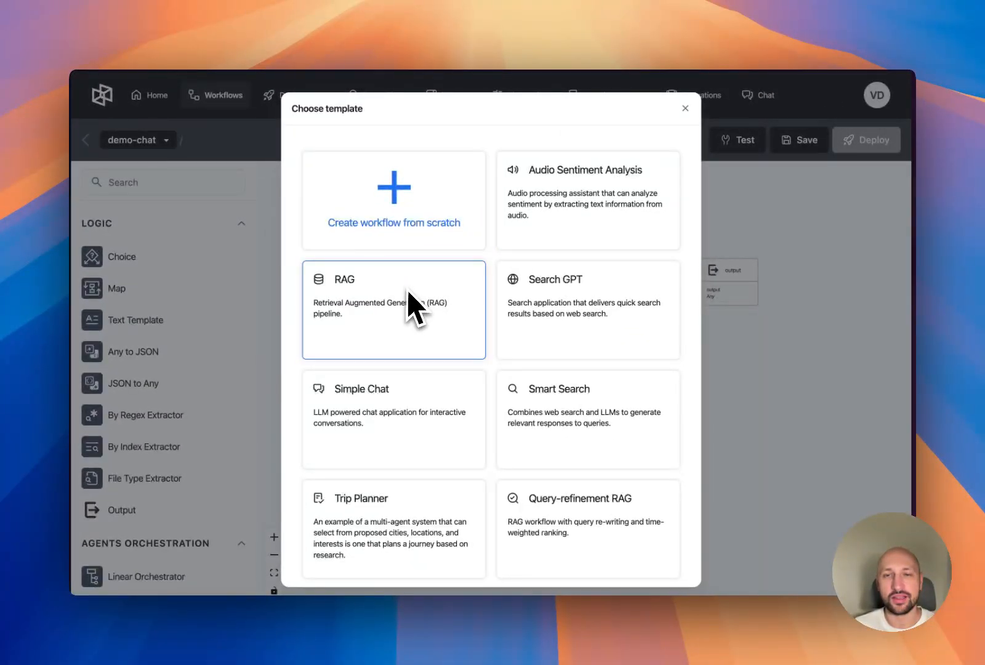
scroll(408, 291, "down", 5)
scroll(411, 302, "down", 2)
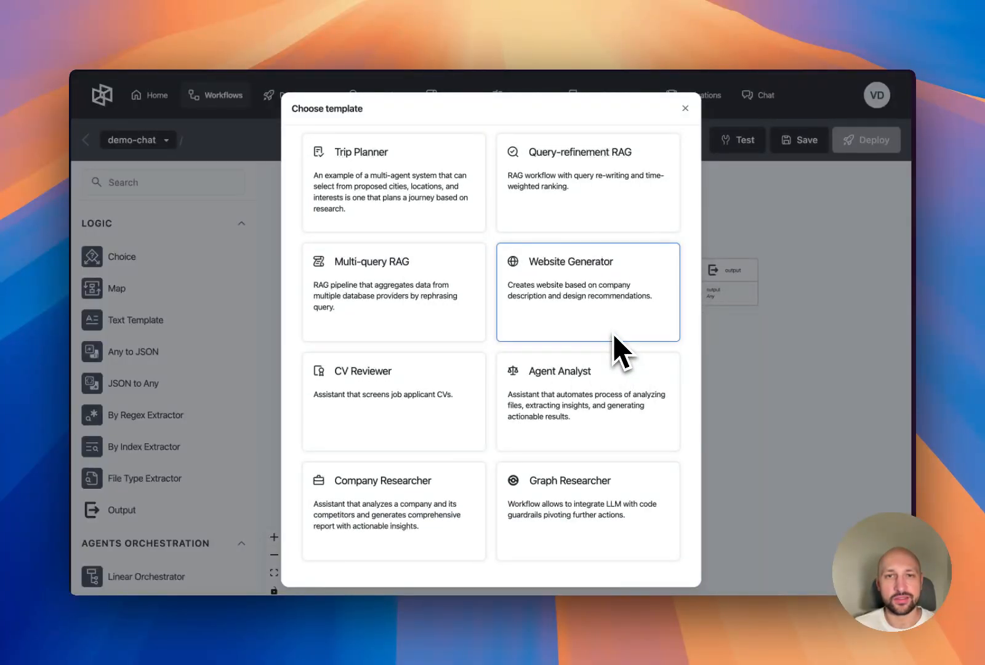
scroll(613, 334, "up", 6)
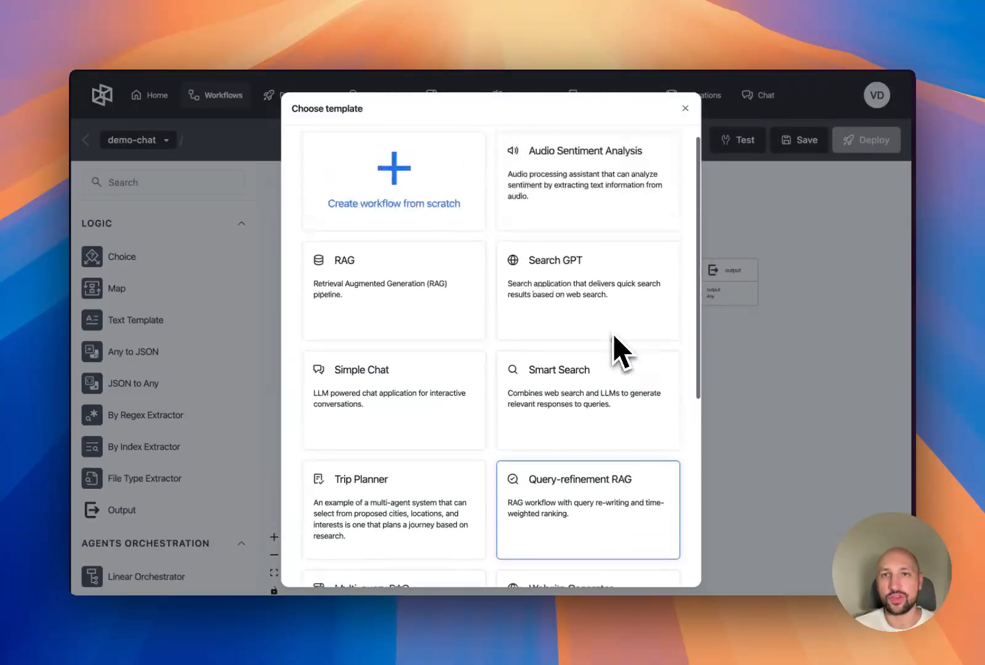
scroll(613, 333, "down", 4)
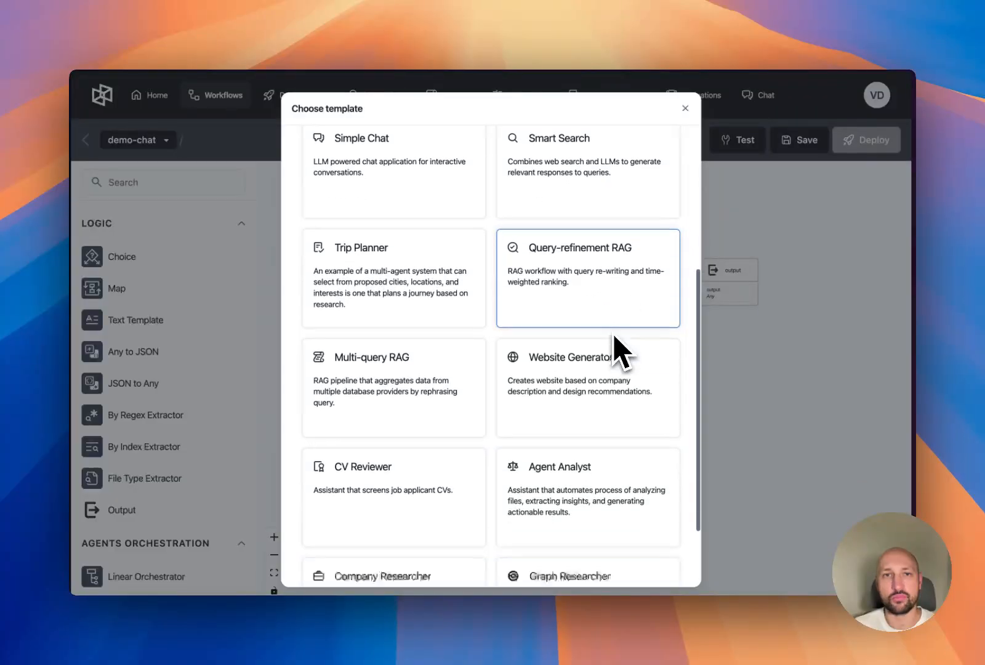
scroll(613, 333, "down", 2)
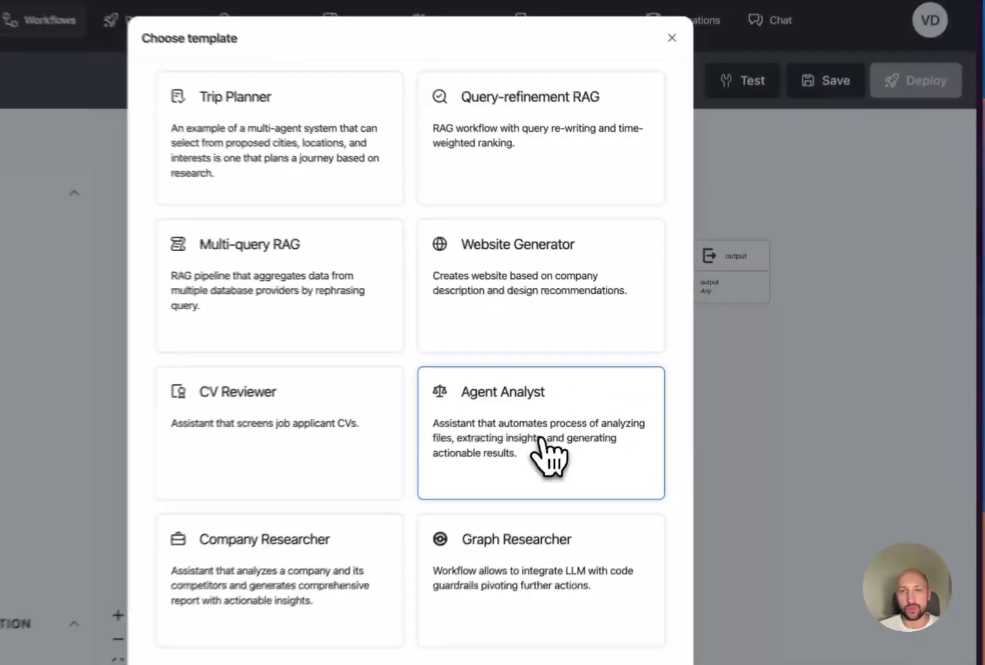
left_click(592, 425)
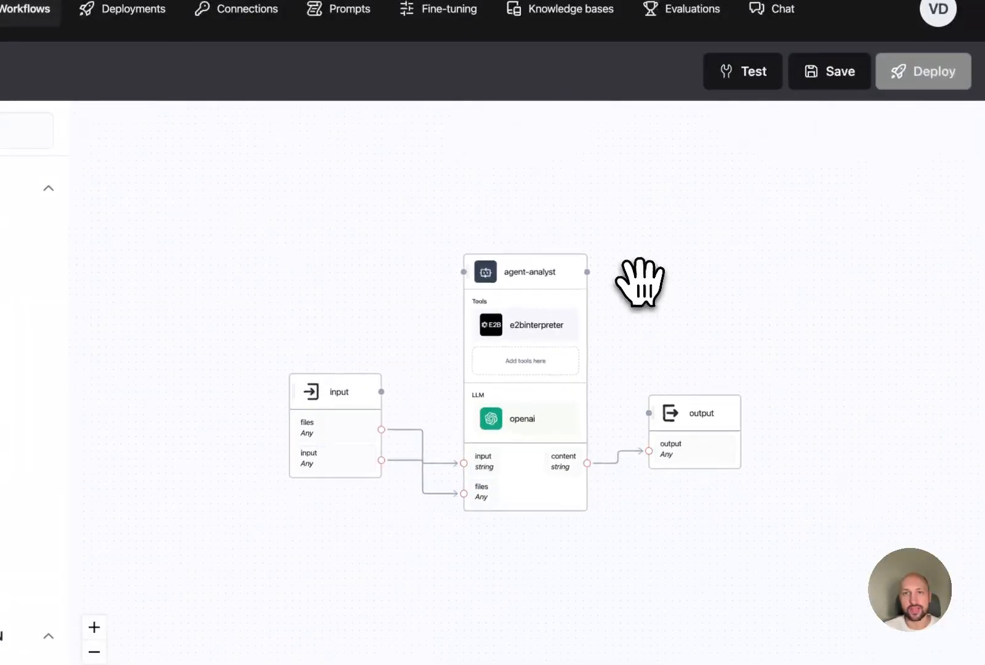
Open the agent-analyst node's configuration and review the LLM providers available for it
scroll(641, 283, "up", 2)
left_click_drag(639, 297, 548, 259)
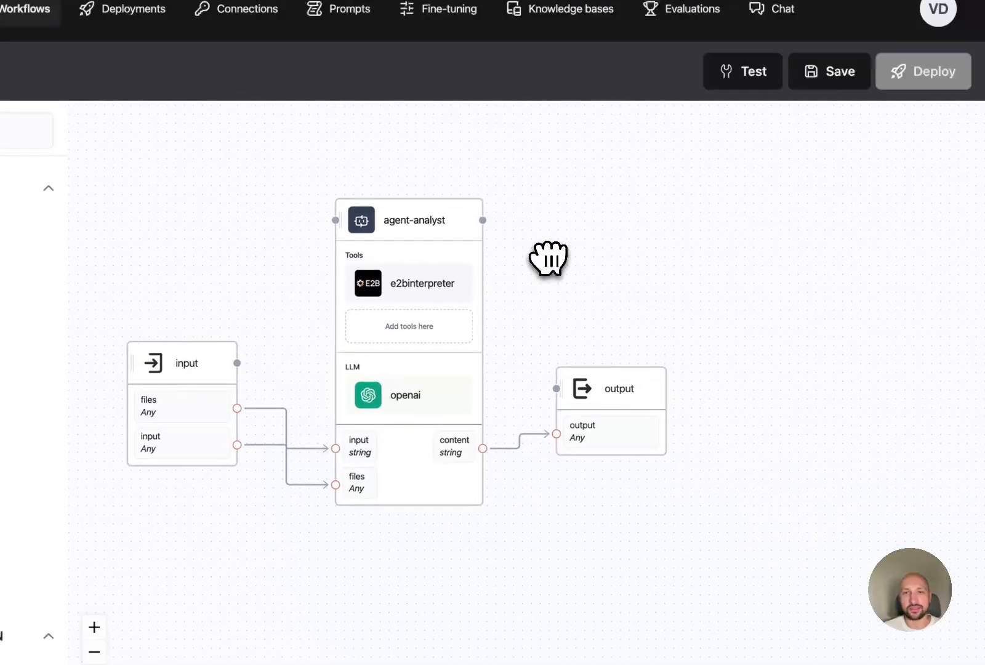
left_click(431, 214)
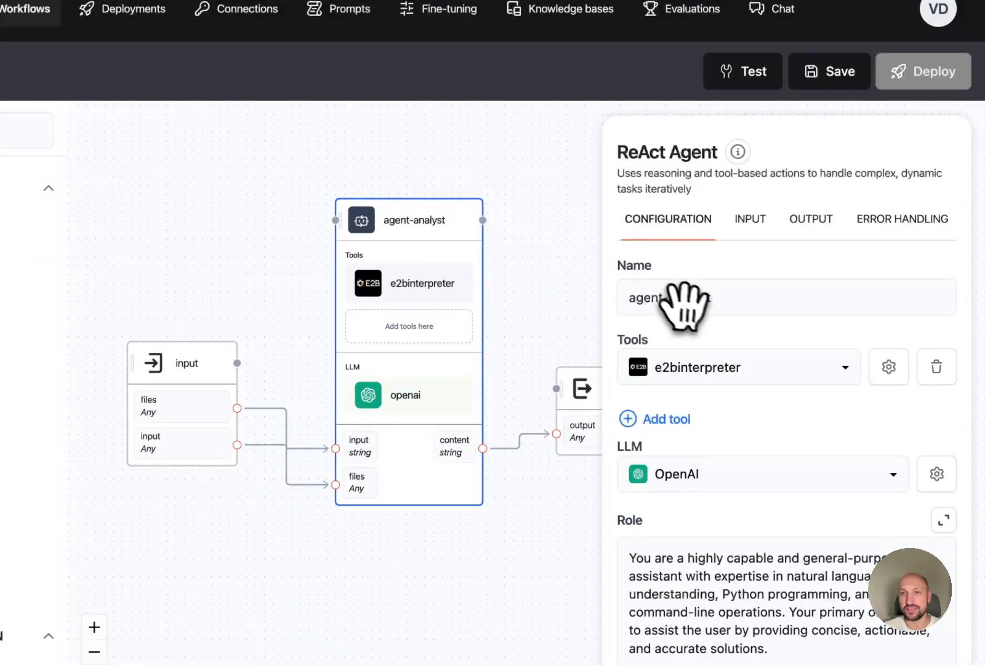
scroll(694, 282, "down", 2)
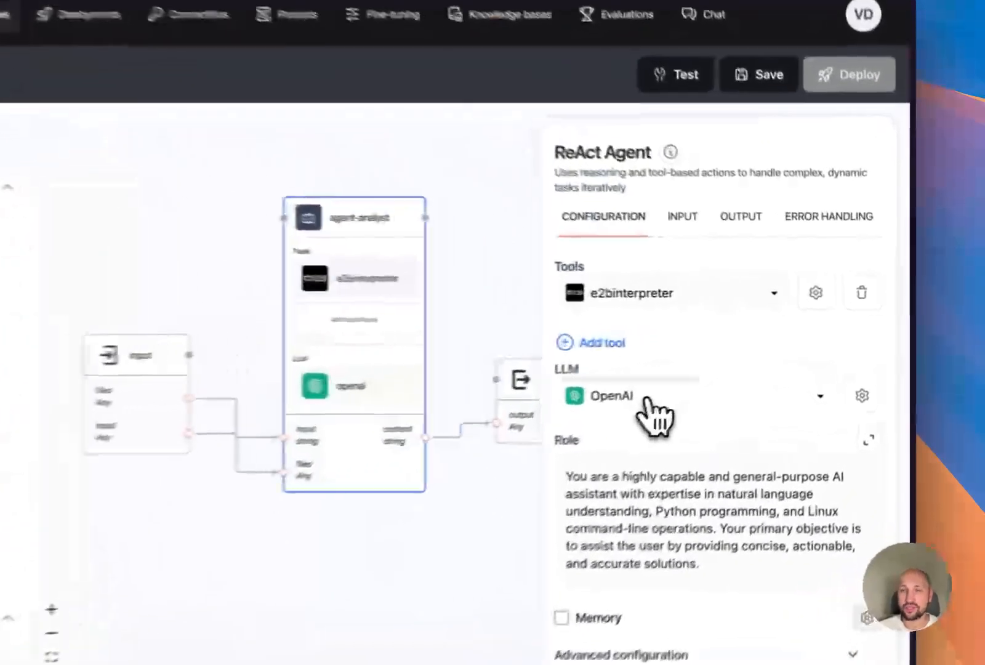
left_click(714, 379)
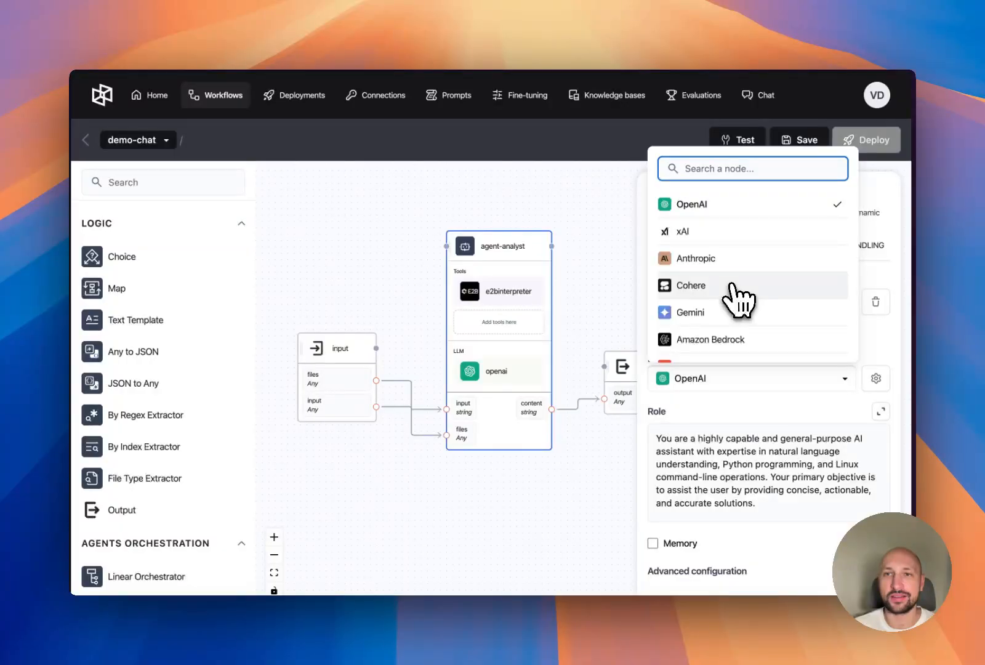
scroll(739, 294, "down", 10)
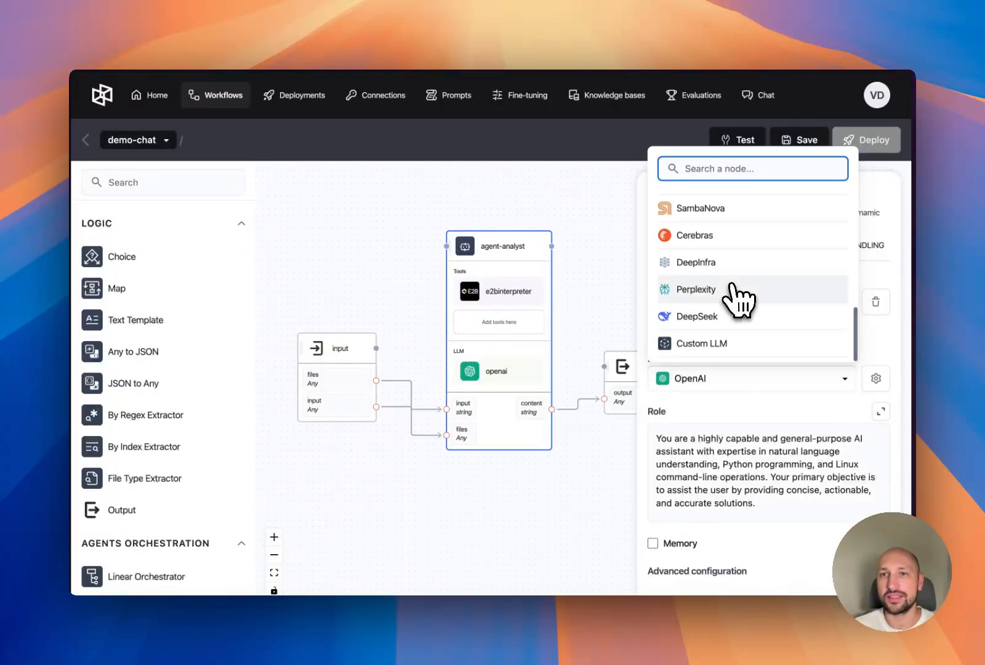
scroll(732, 287, "up", 10)
left_click(507, 363)
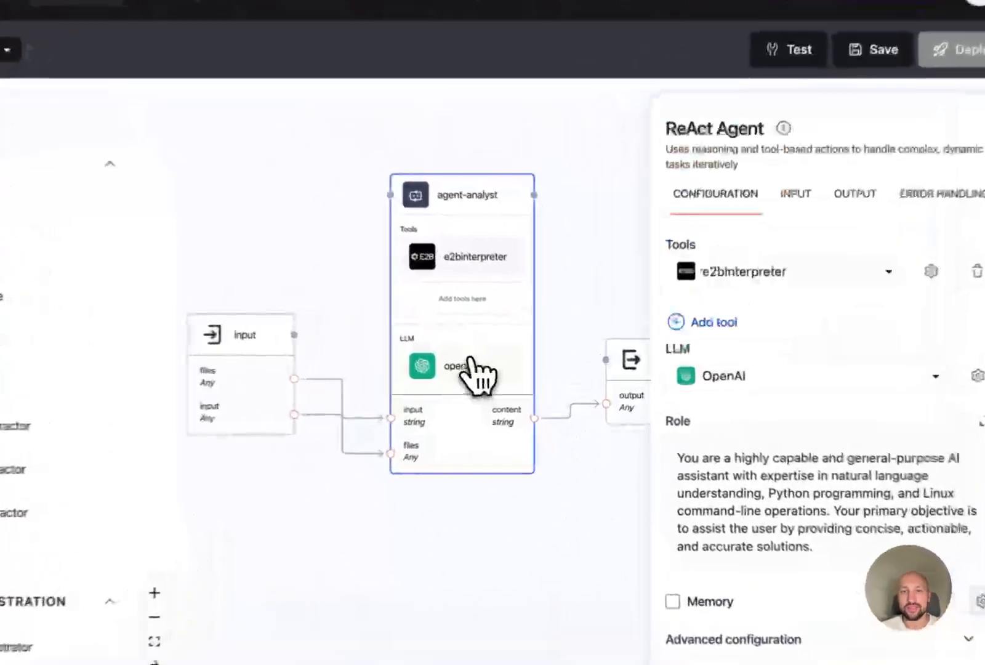
Check the openai LLM's available connections and set its model to gpt-4.5-preview-2025-02-27
left_click(471, 369)
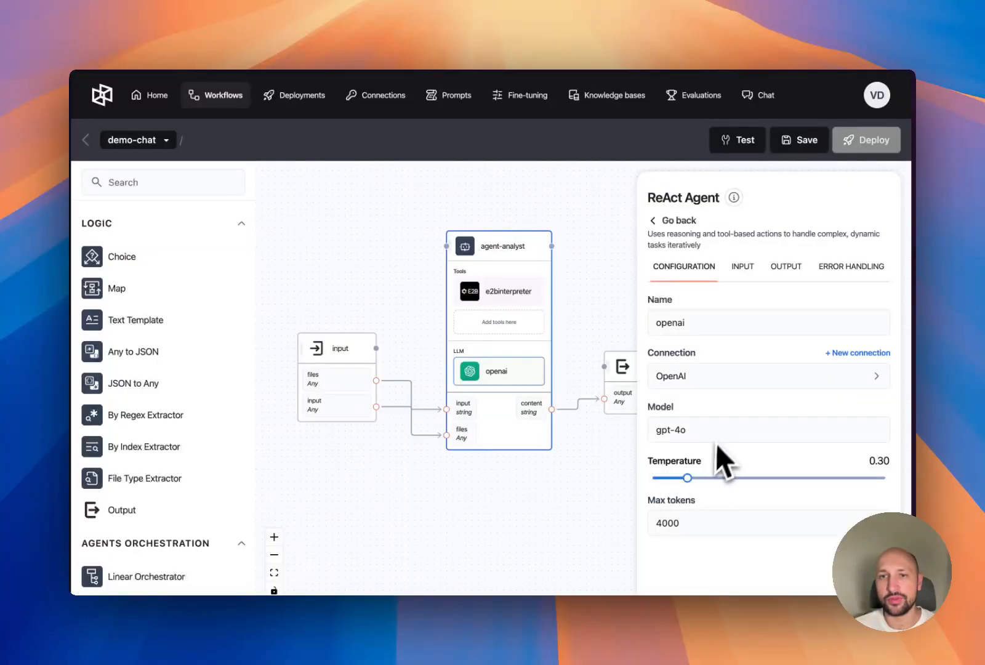
left_click(690, 378)
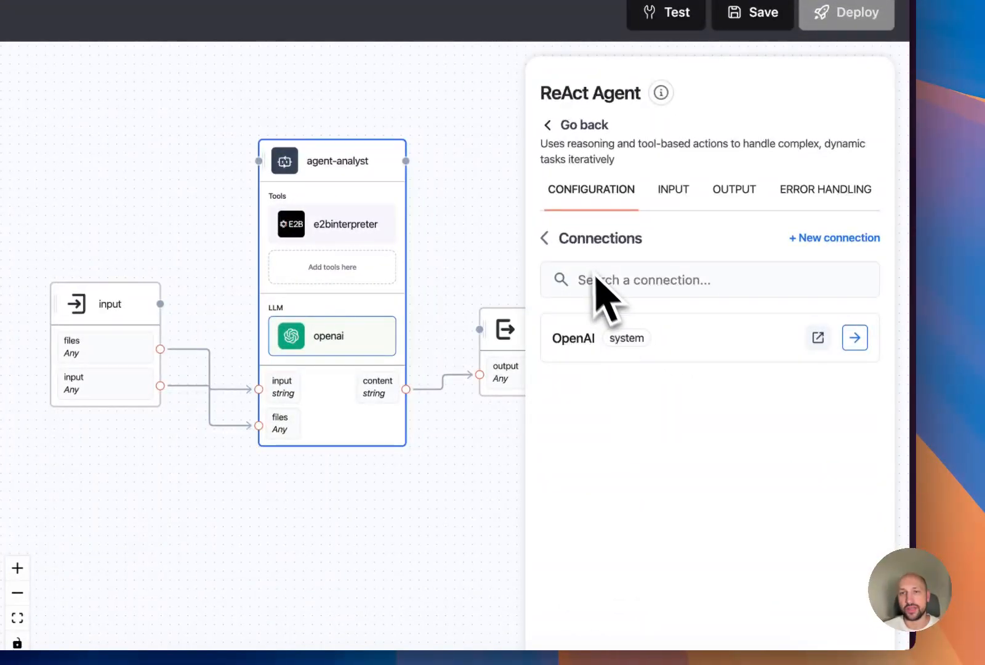
left_click(550, 238)
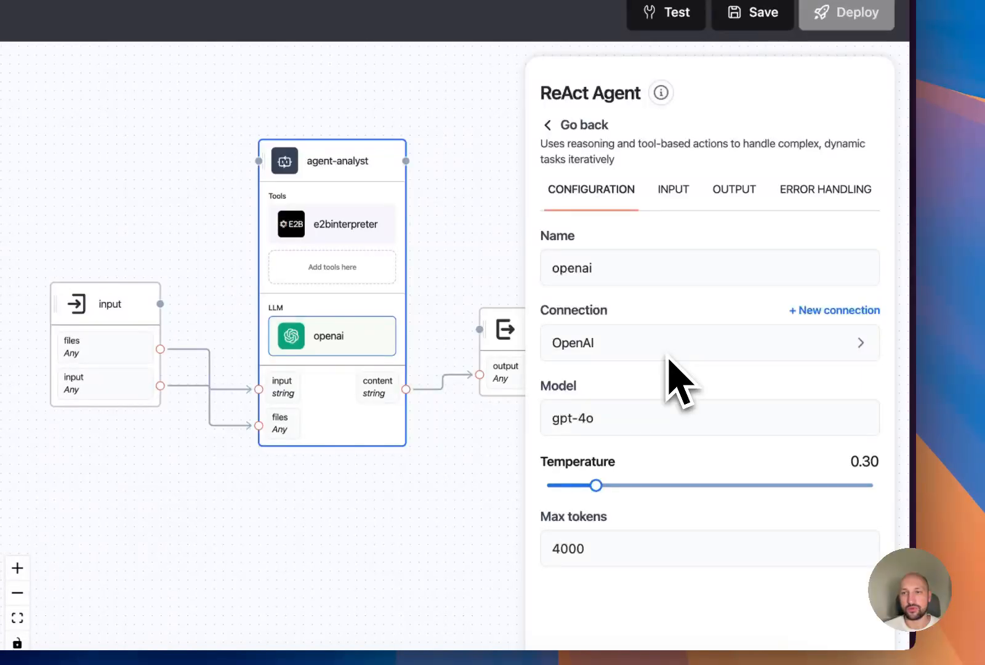
left_click(637, 419)
key("BackSpace")
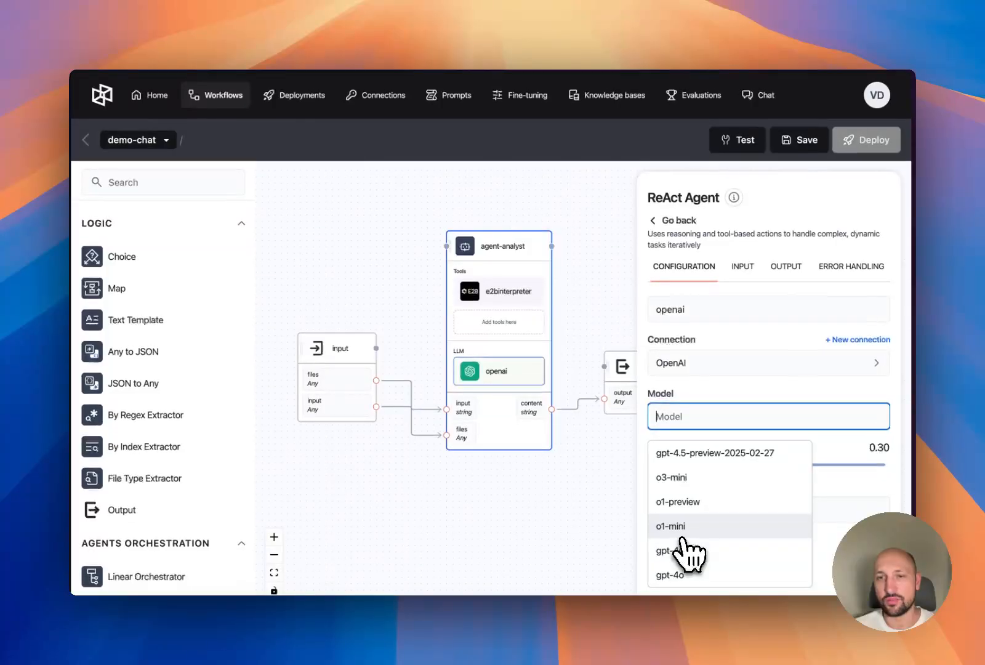
left_click(692, 455)
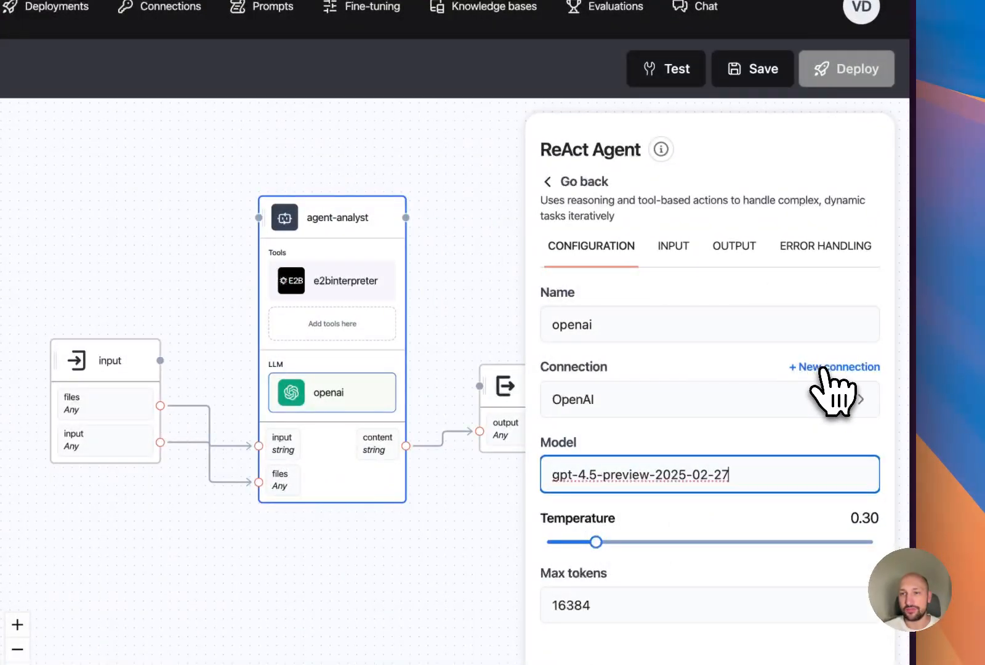
View the form for a new OpenAI connection, cancel it, and return to the agent's main configuration
left_click(803, 367)
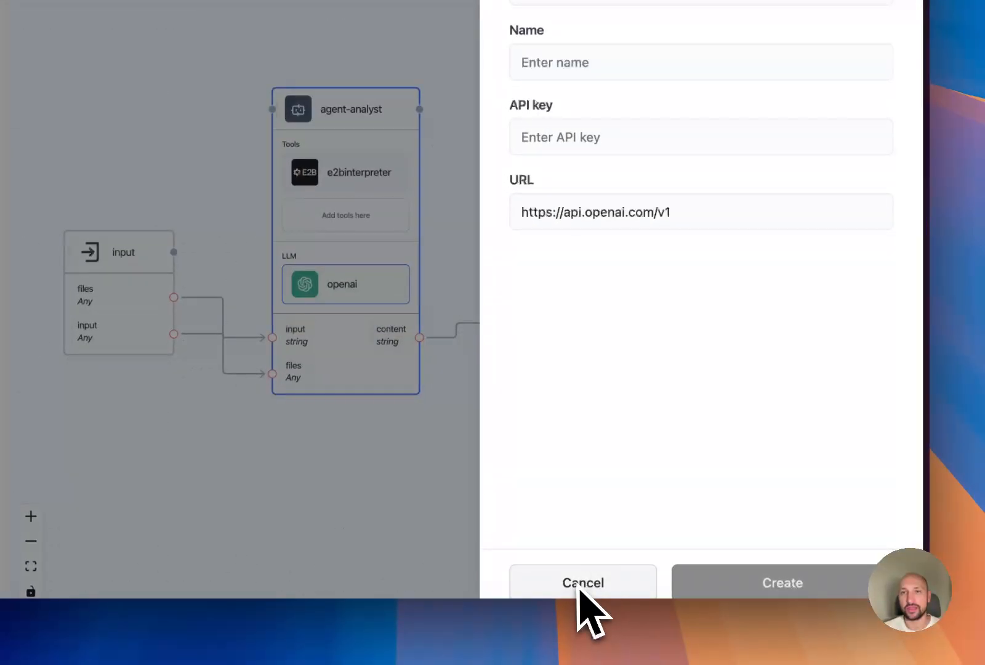
left_click(678, 174)
left_click(507, 151)
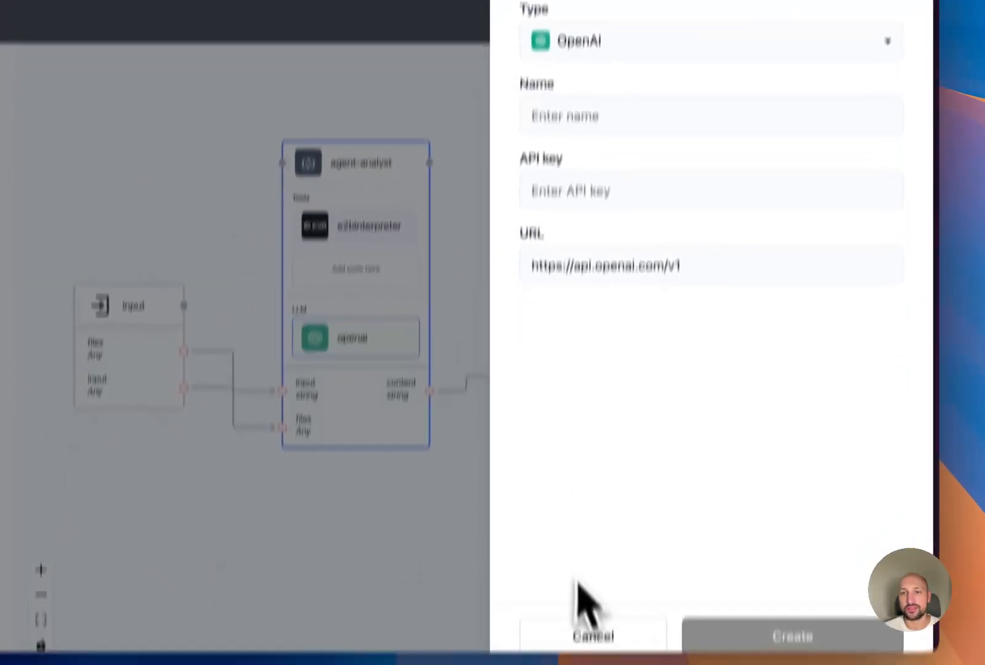
left_click(588, 632)
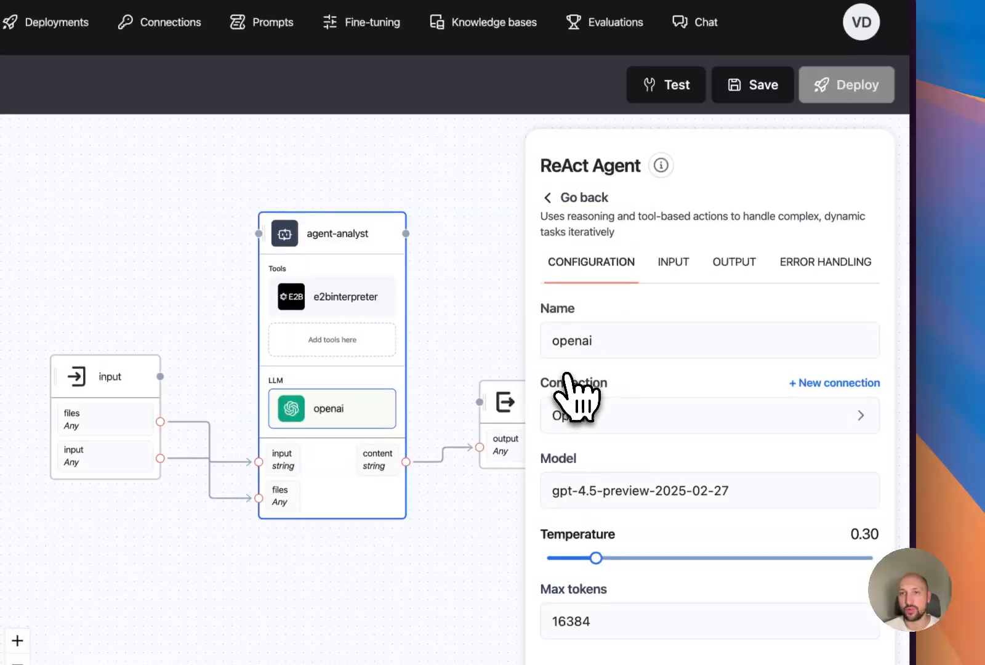
left_click(547, 198)
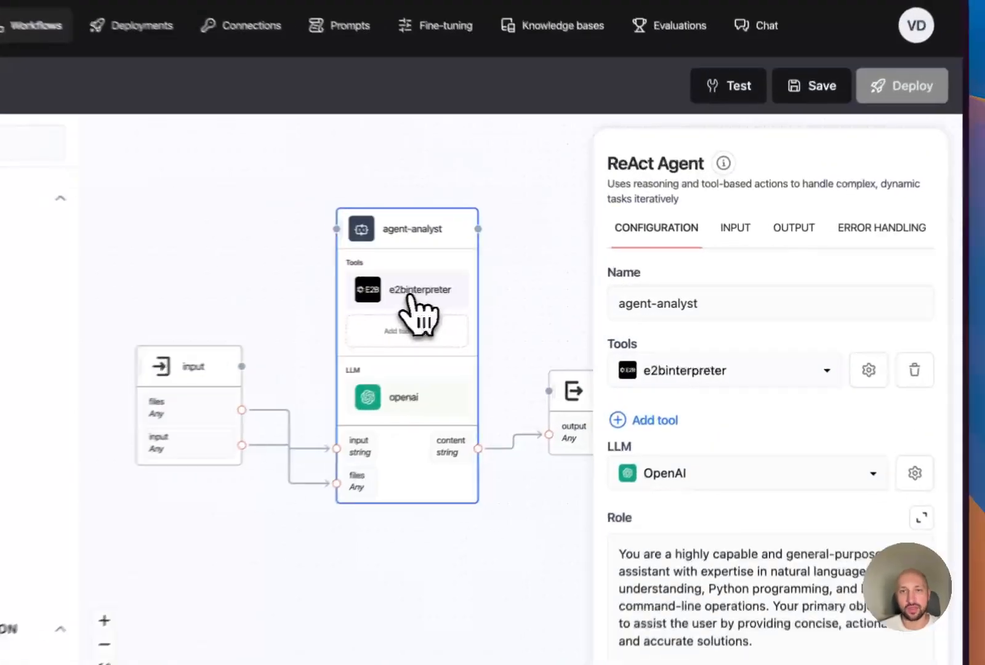
Examine the e2binterpreter tool's configuration and read its expanded description in full
left_click(509, 291)
scroll(656, 403, "down", 1)
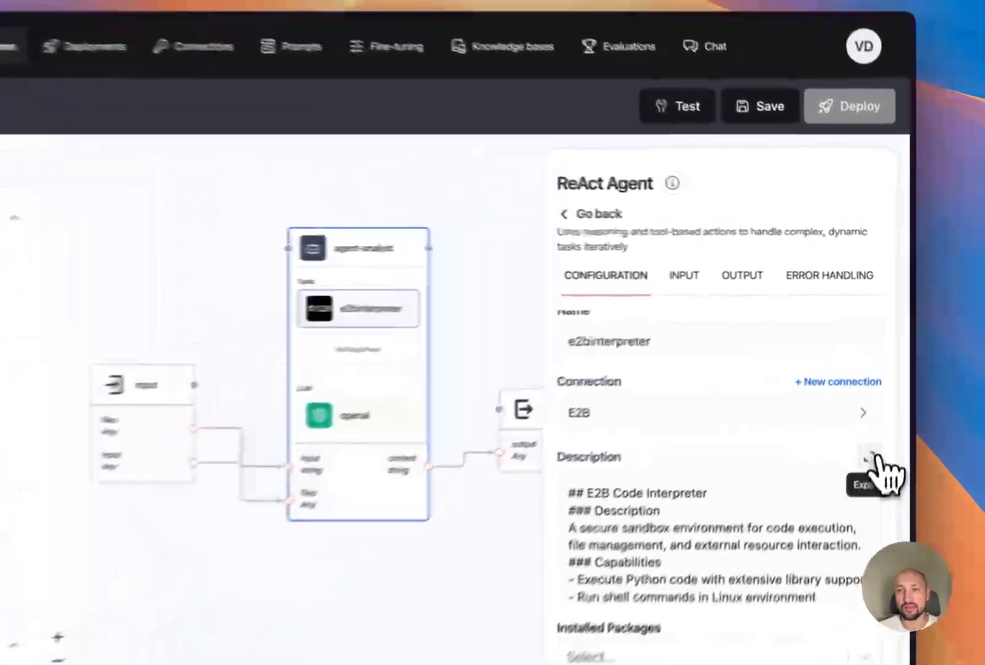
left_click(881, 401)
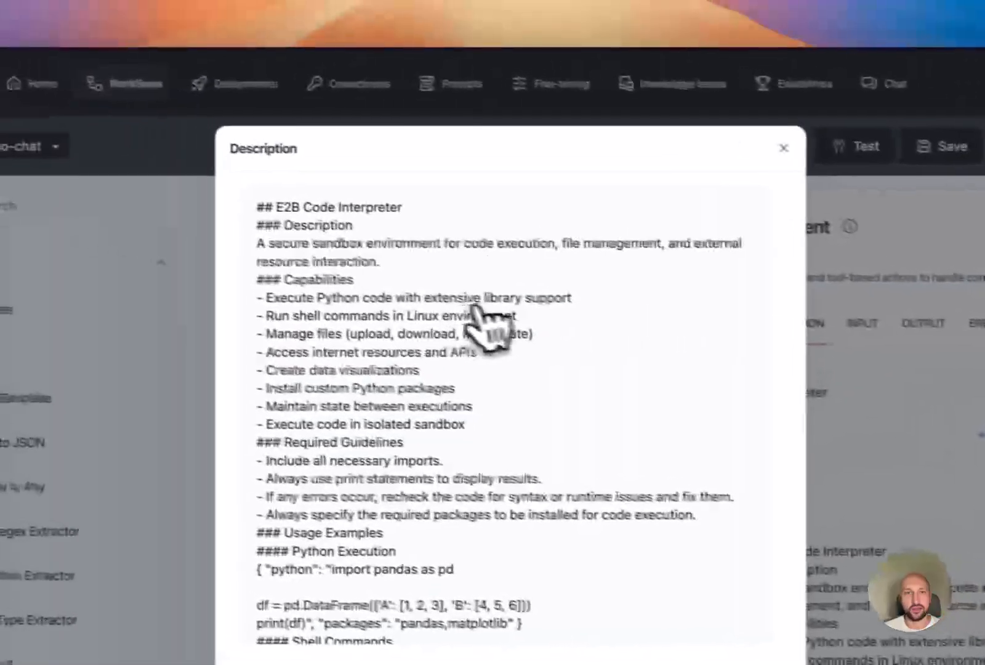
scroll(308, 271, "down", 5)
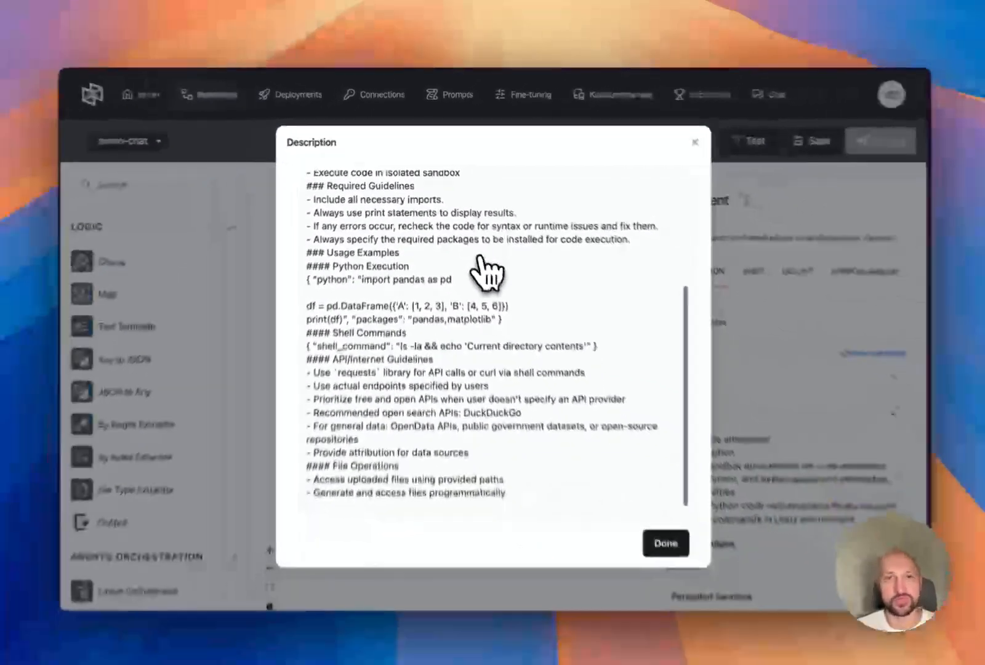
scroll(505, 314, "up", 5)
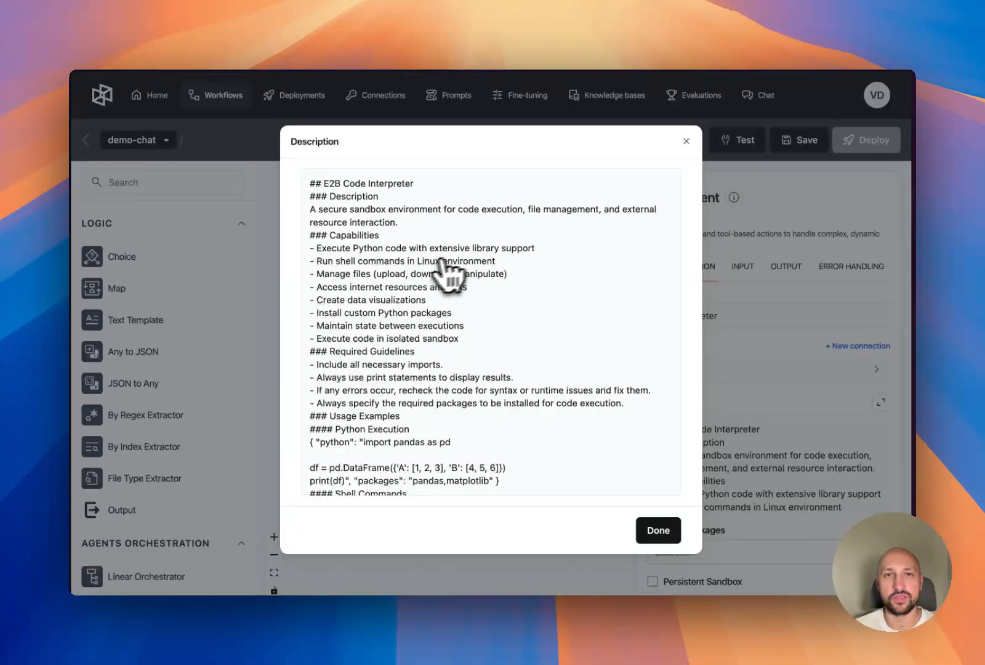
scroll(423, 271, "down", 5)
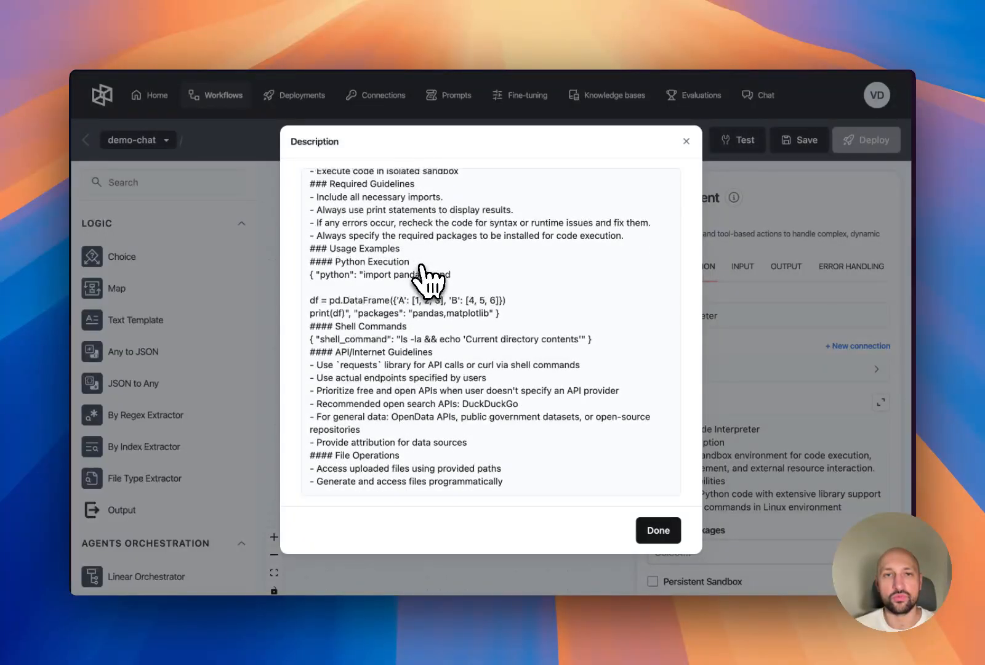
scroll(422, 274, "up", 5)
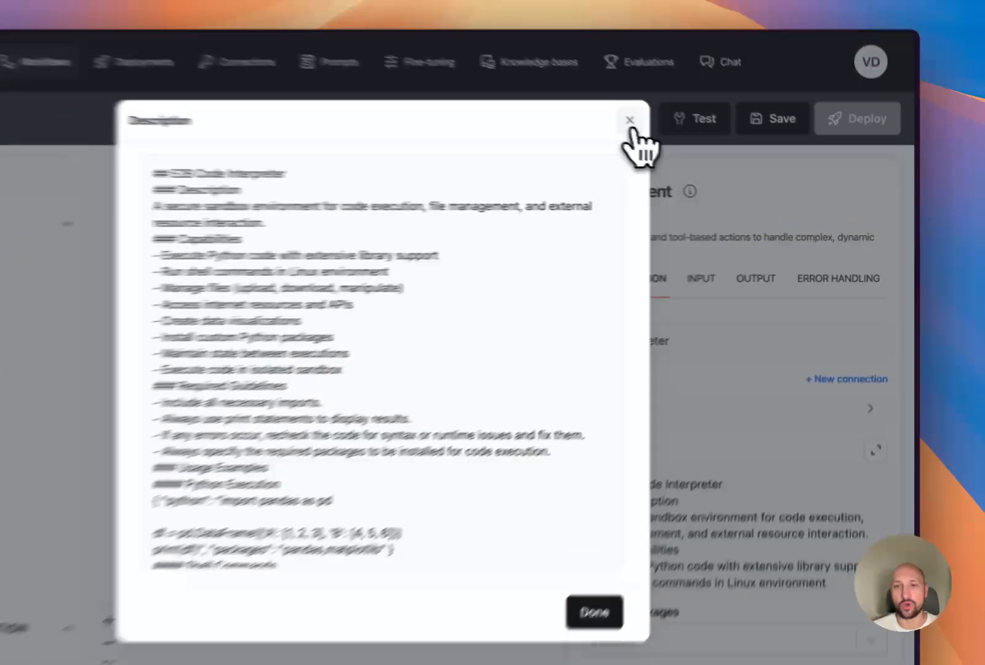
left_click(686, 141)
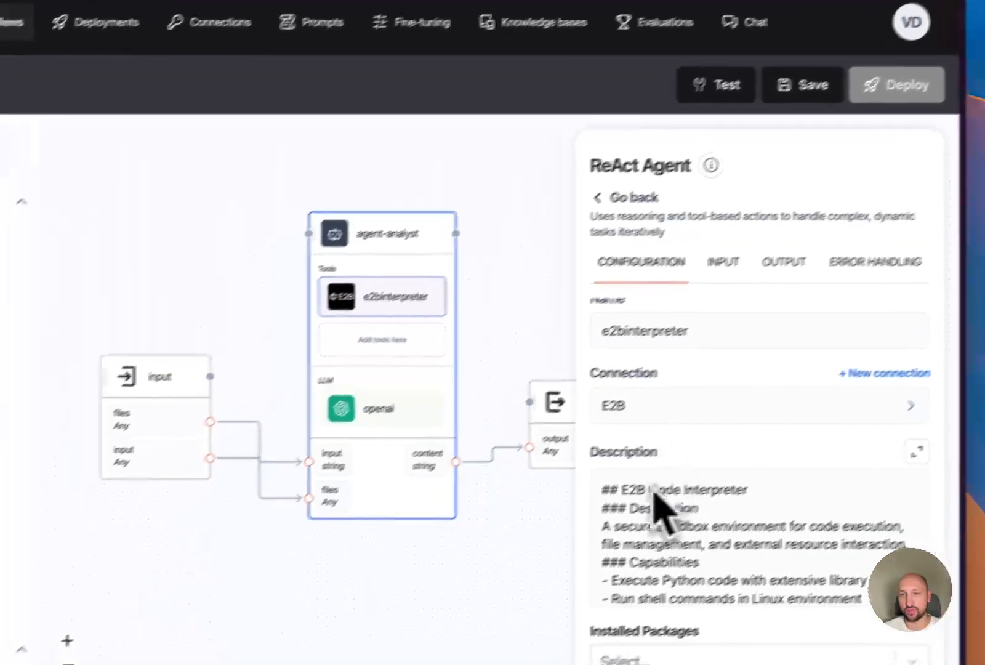
scroll(605, 542, "down", 2)
scroll(677, 425, "up", 1)
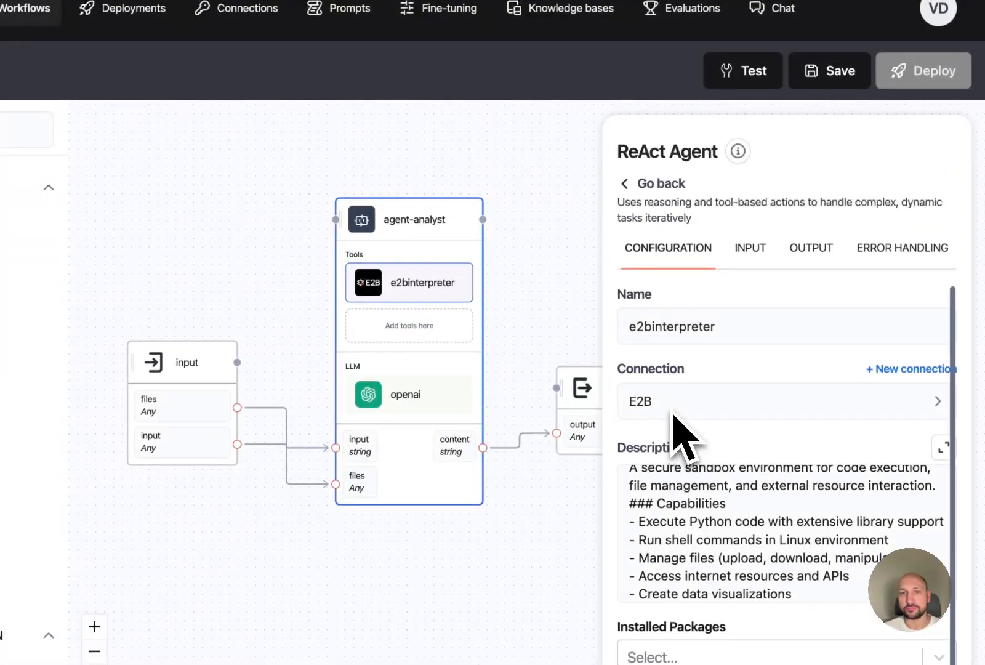
Add the Tavily (search) tool to the agent-analyst node
left_click(433, 213)
left_click(667, 418)
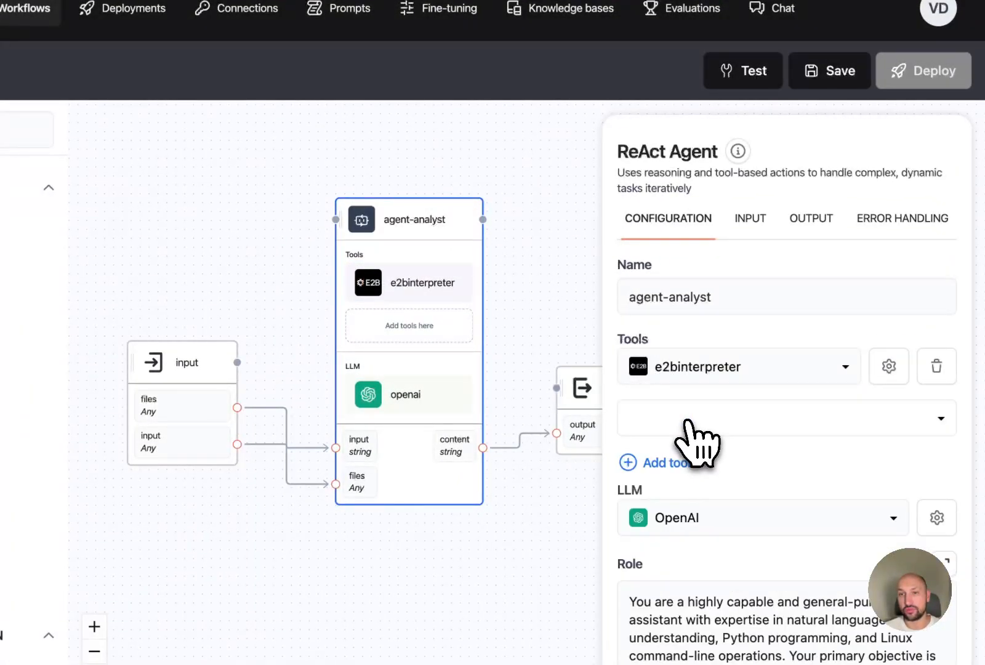
left_click(697, 425)
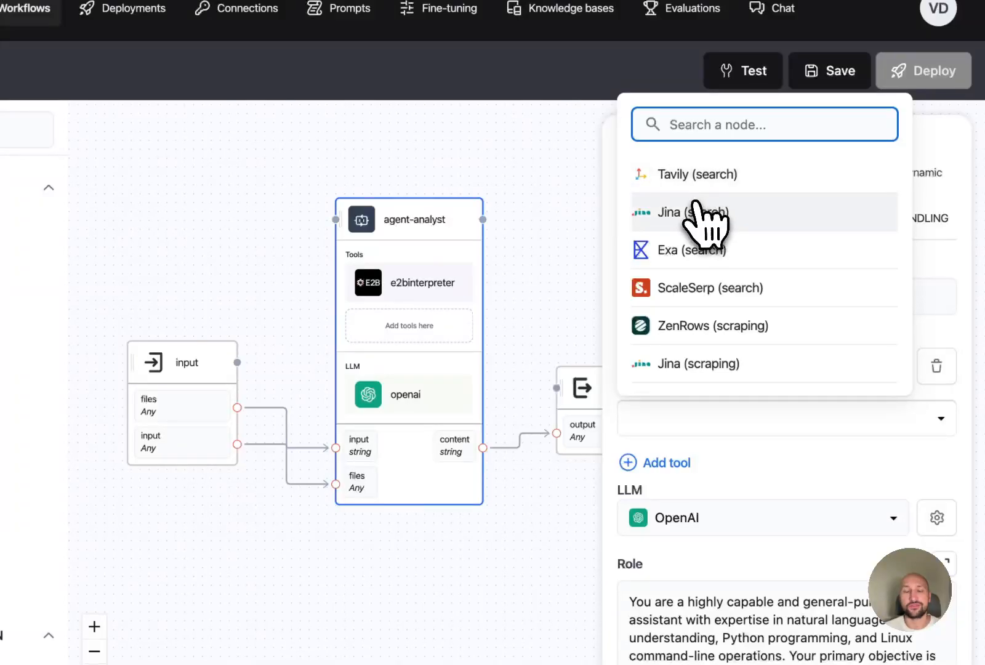
left_click(714, 179)
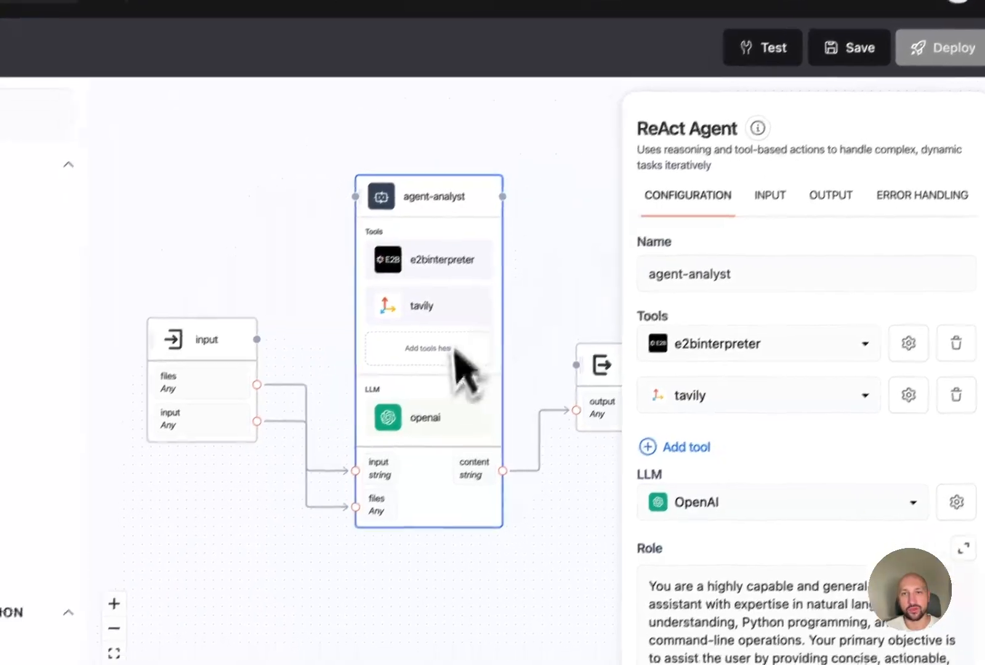
Review the tavily tool's connection, description and search settings
left_click(453, 318)
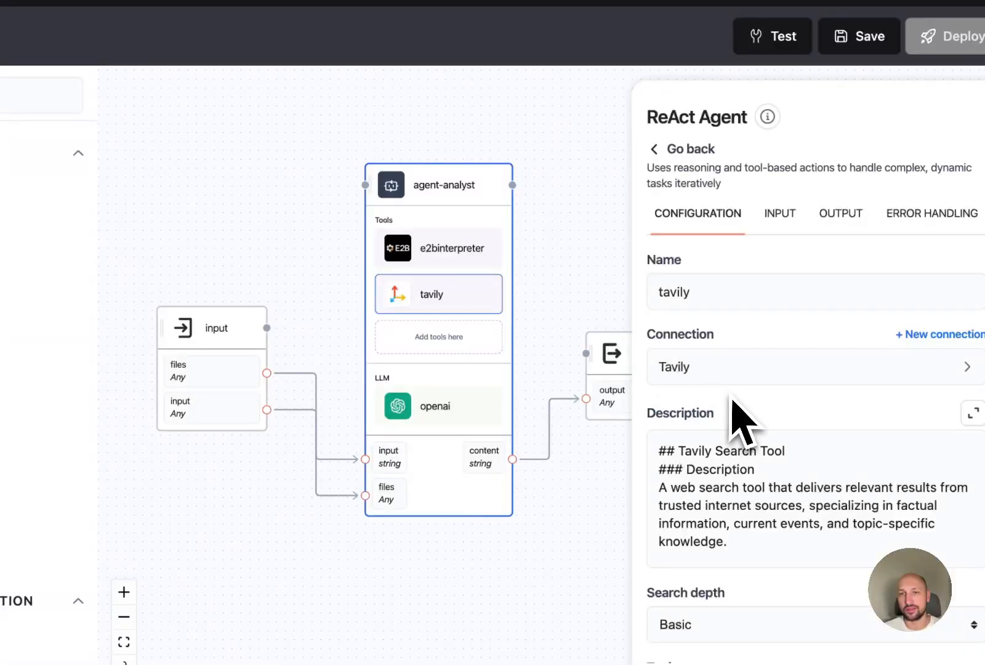
scroll(703, 408, "down", 1)
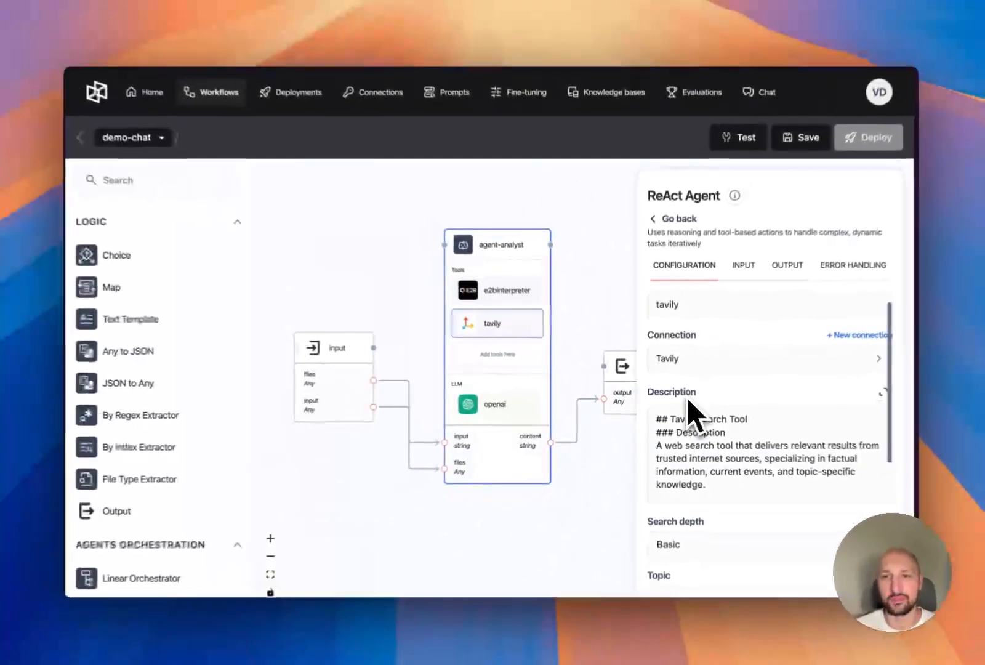
scroll(685, 383, "down", 4)
scroll(685, 382, "up", 2)
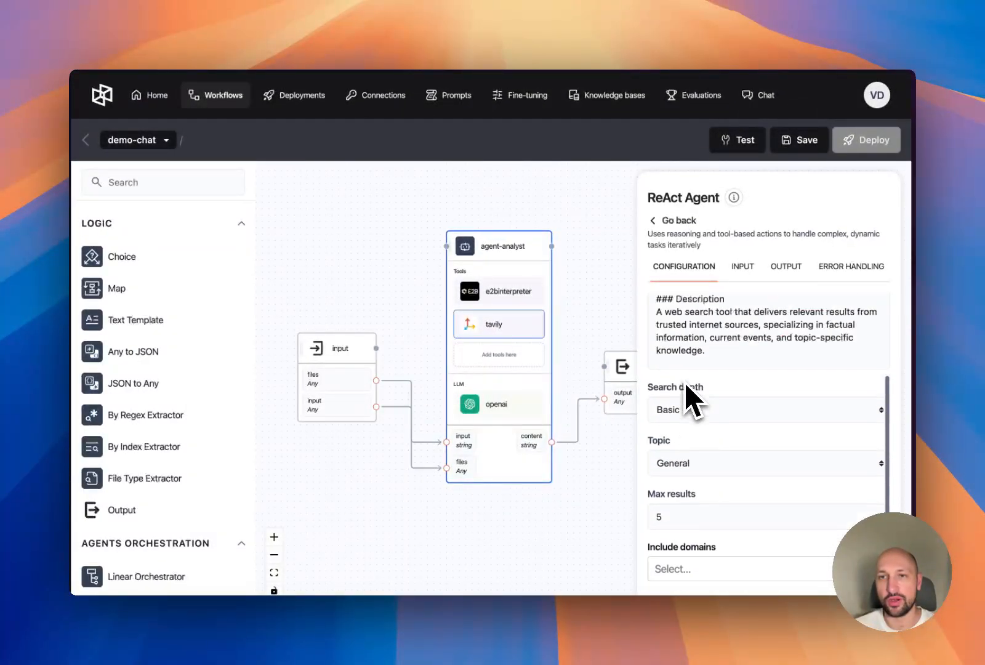
Return to the agent's main configuration and browse the search, scraping, code and retriever tools available for an additional tool slot
scroll(684, 383, "up", 3)
left_click(662, 220)
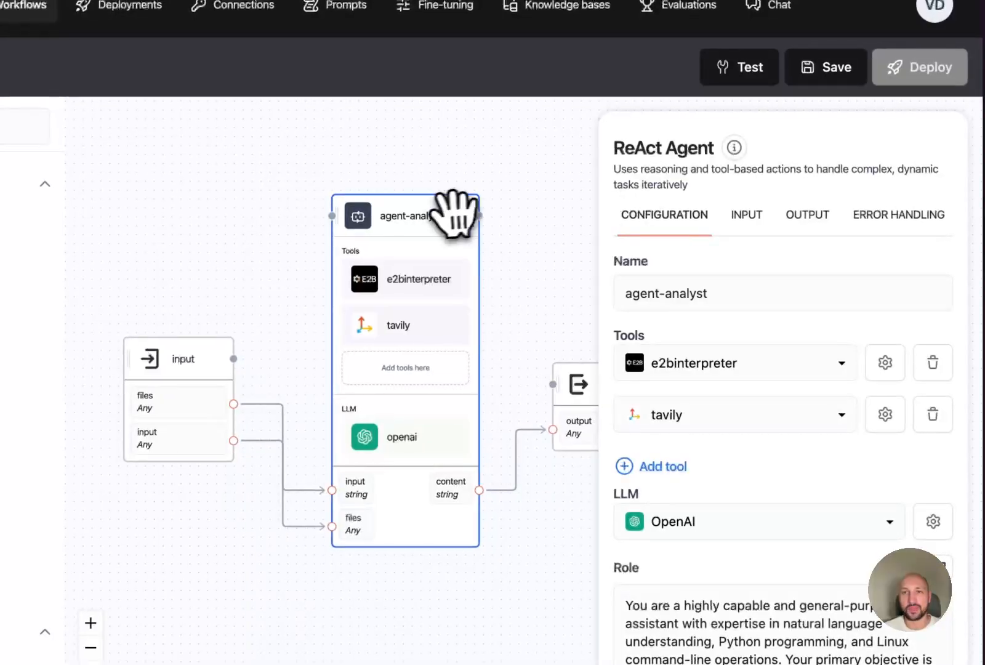
left_click(663, 468)
left_click(666, 471)
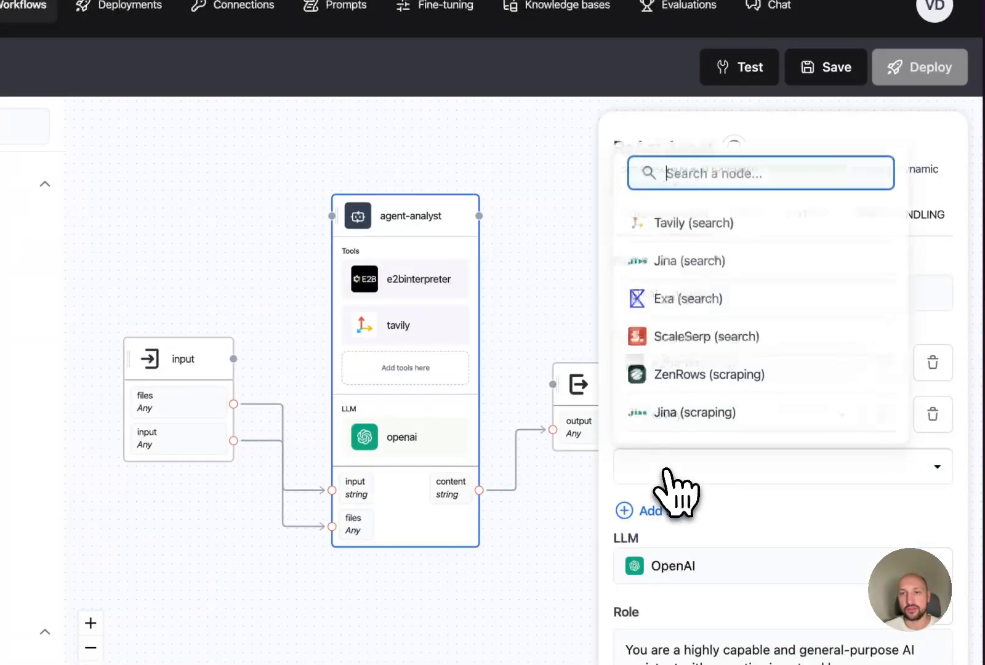
scroll(685, 332, "down", 1)
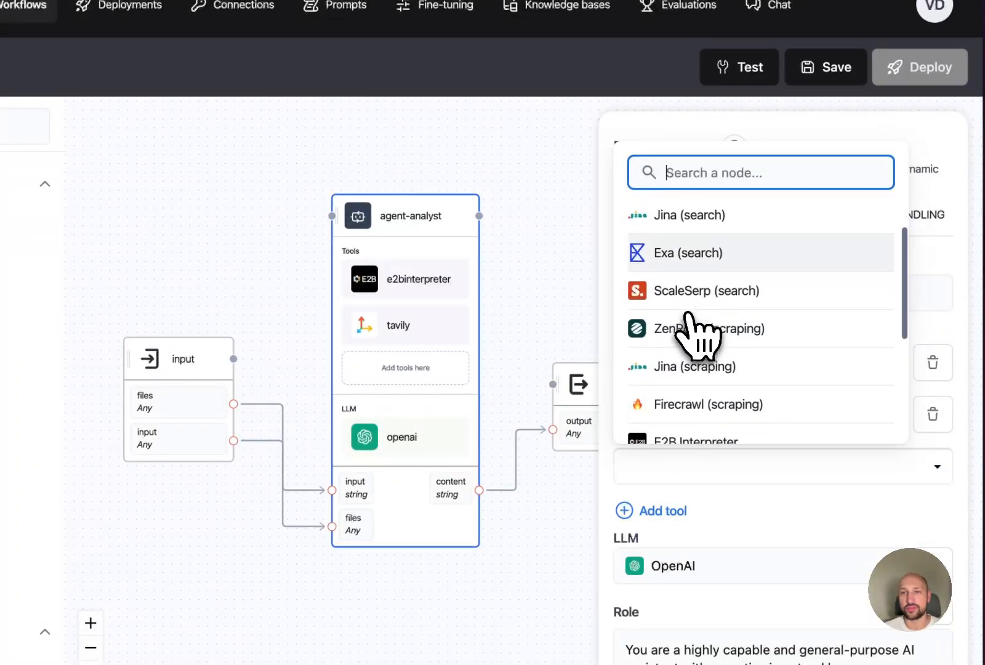
scroll(688, 315, "down", 5)
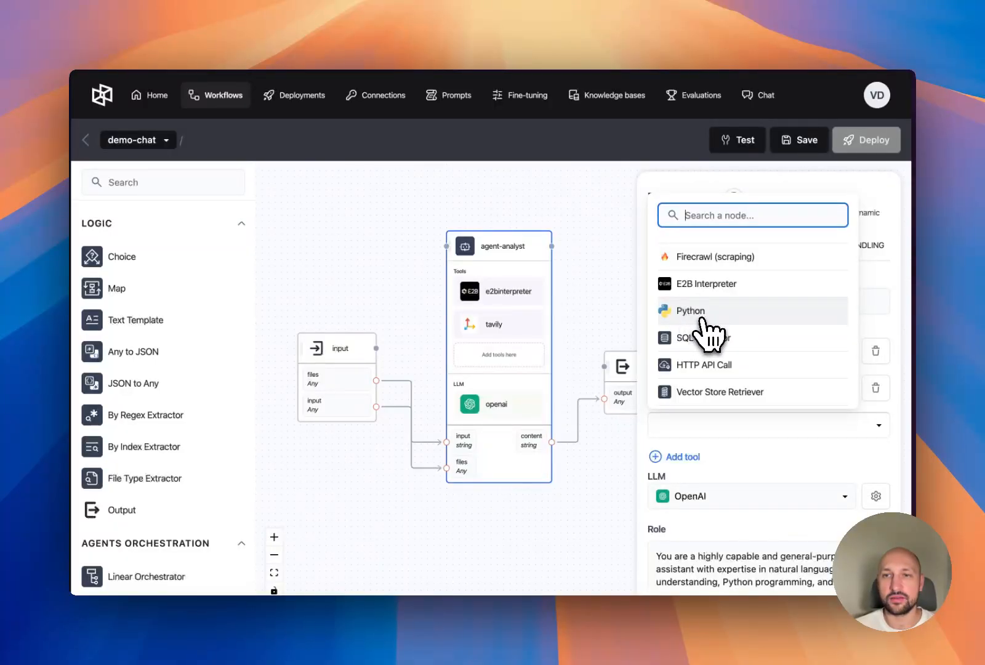
scroll(702, 323, "down", 1)
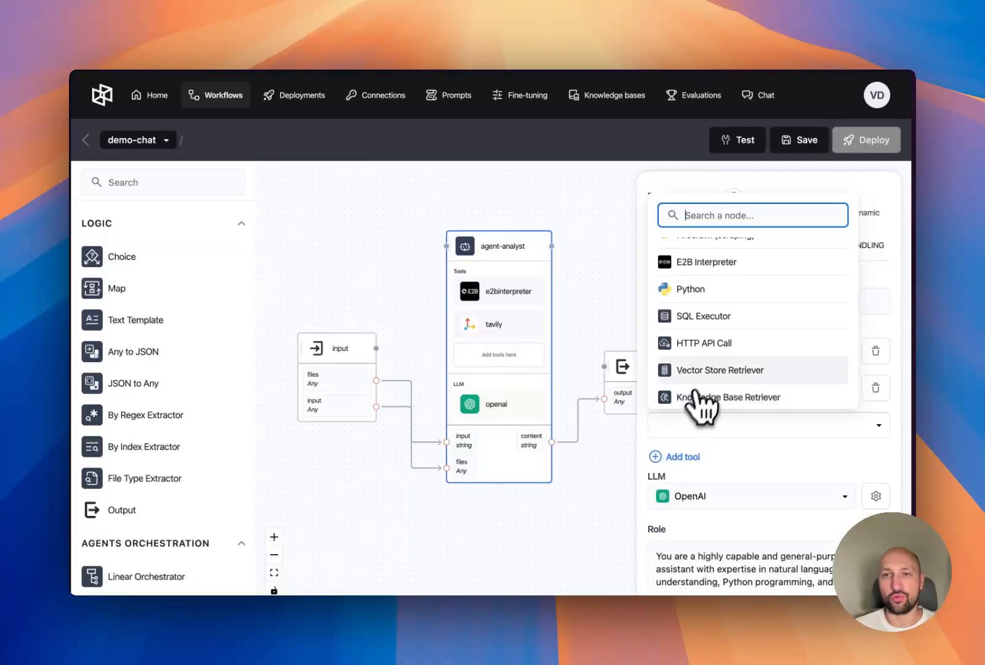
scroll(725, 326, "up", 5)
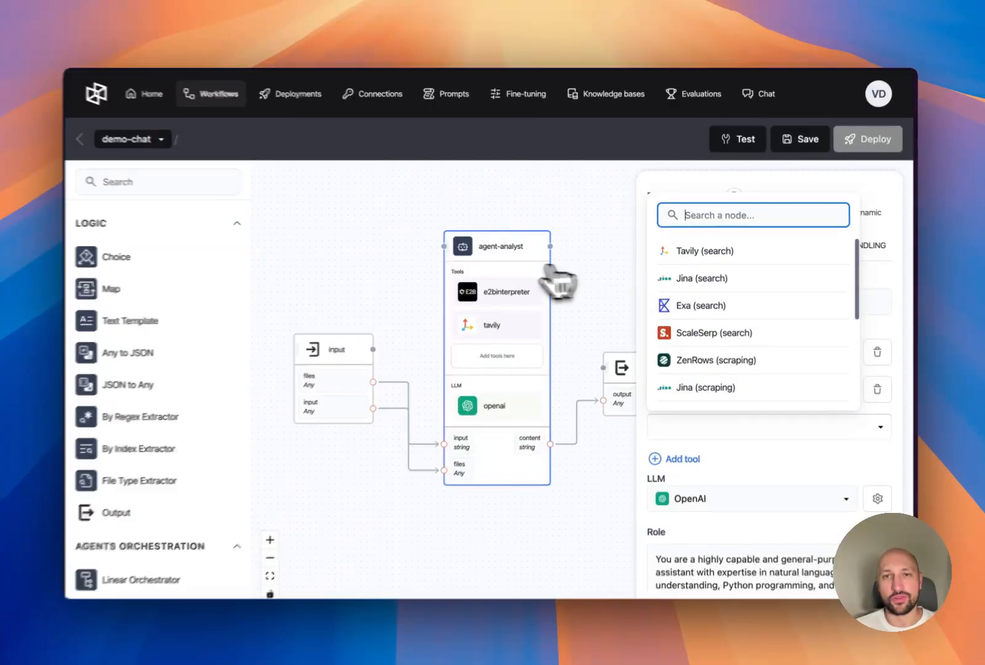
Dismiss the tool list, review the agent's role and memory settings, and close the agent's configuration
left_click(510, 247)
scroll(690, 394, "down", 4)
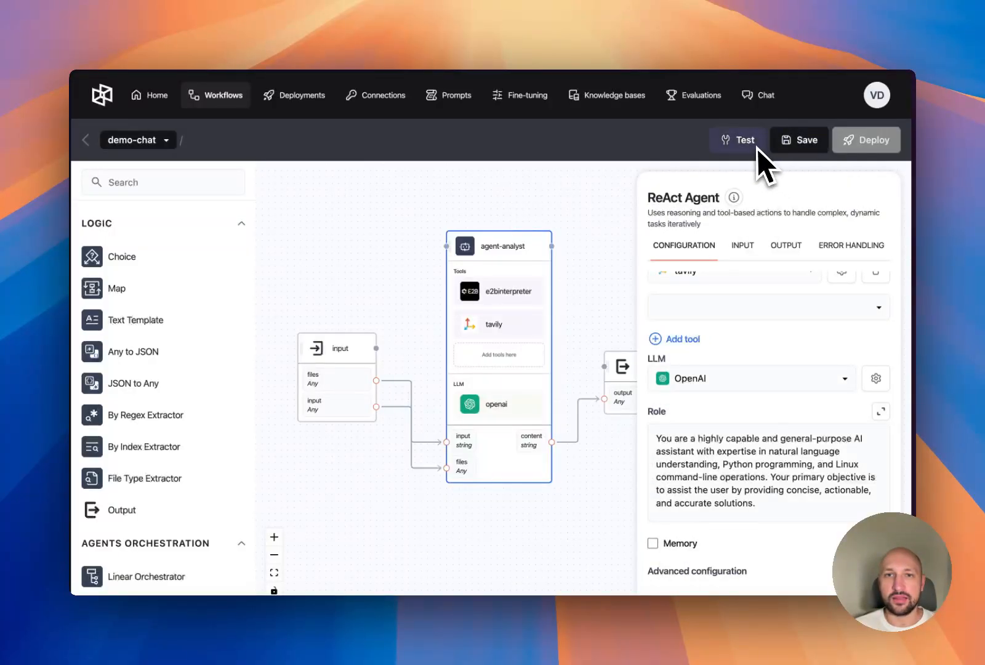
left_click(565, 177)
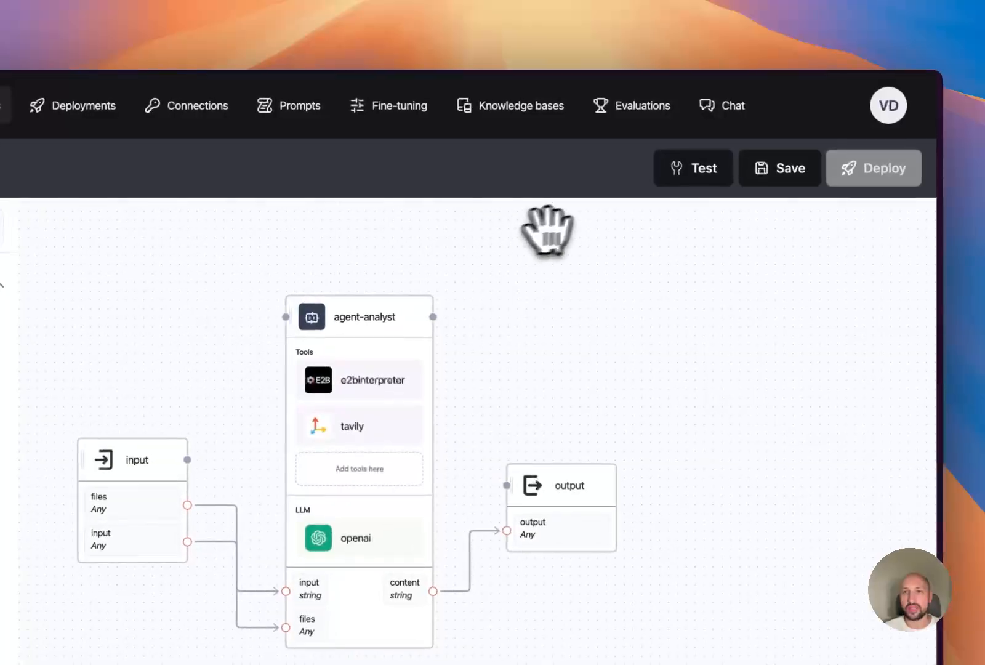
Run a test of the workflow with the input value "latest AI news"
left_click(708, 173)
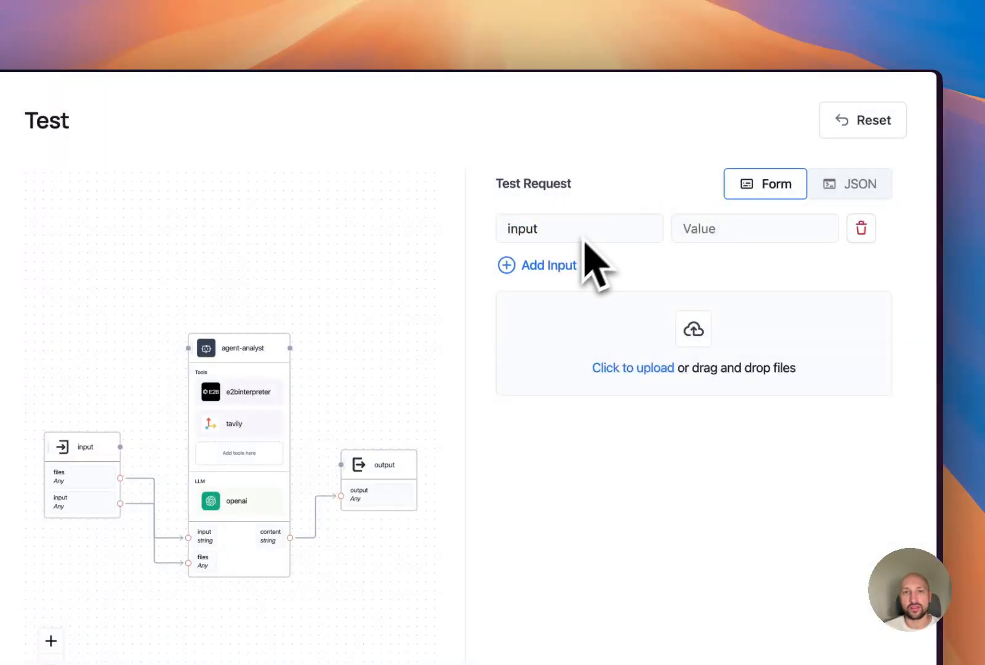
left_click(733, 230)
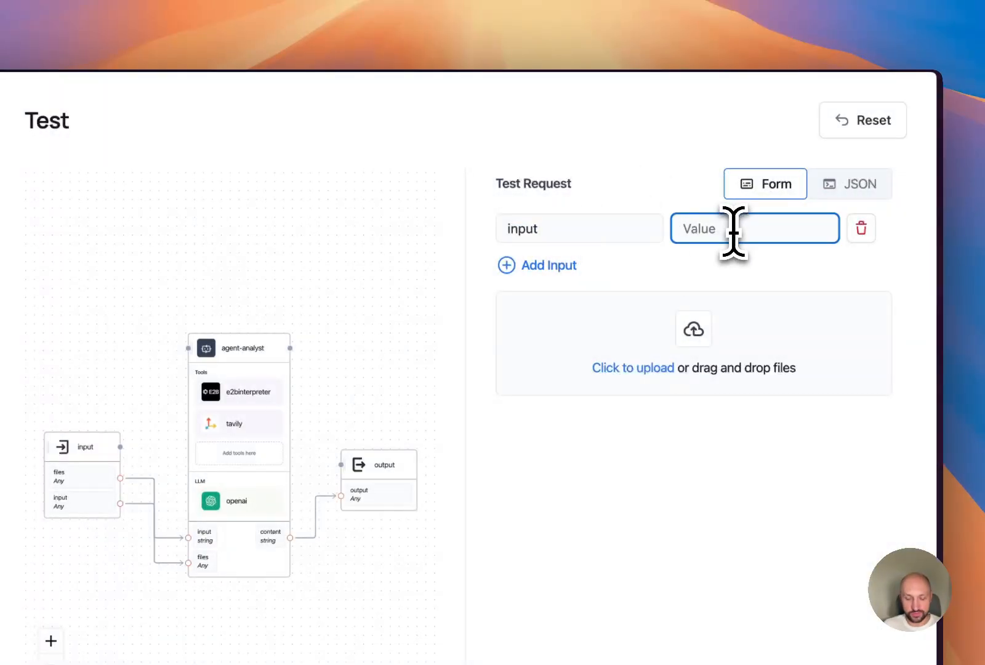
type("latest AI news")
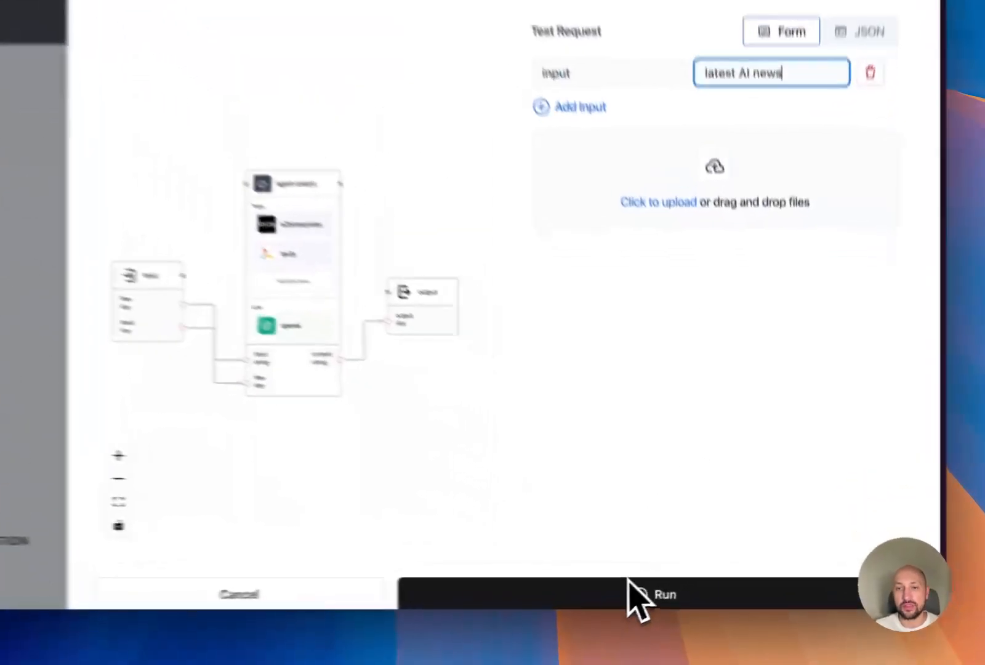
left_click(677, 583)
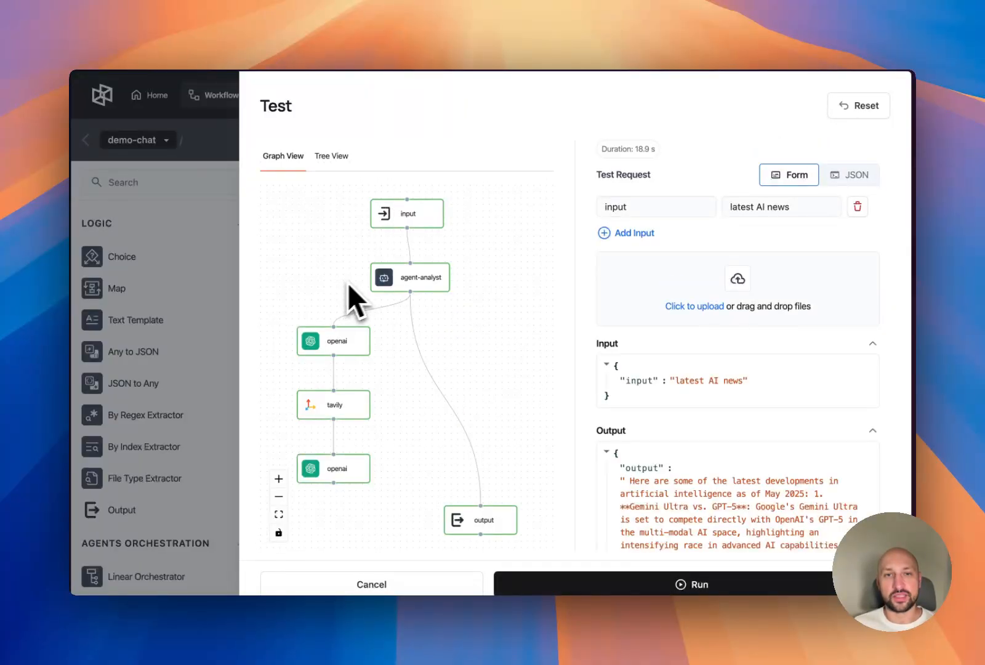
Examine the output of the first openai call in the test run, highlighting the search query it wrote
left_click(358, 336)
scroll(665, 350, "down", 5)
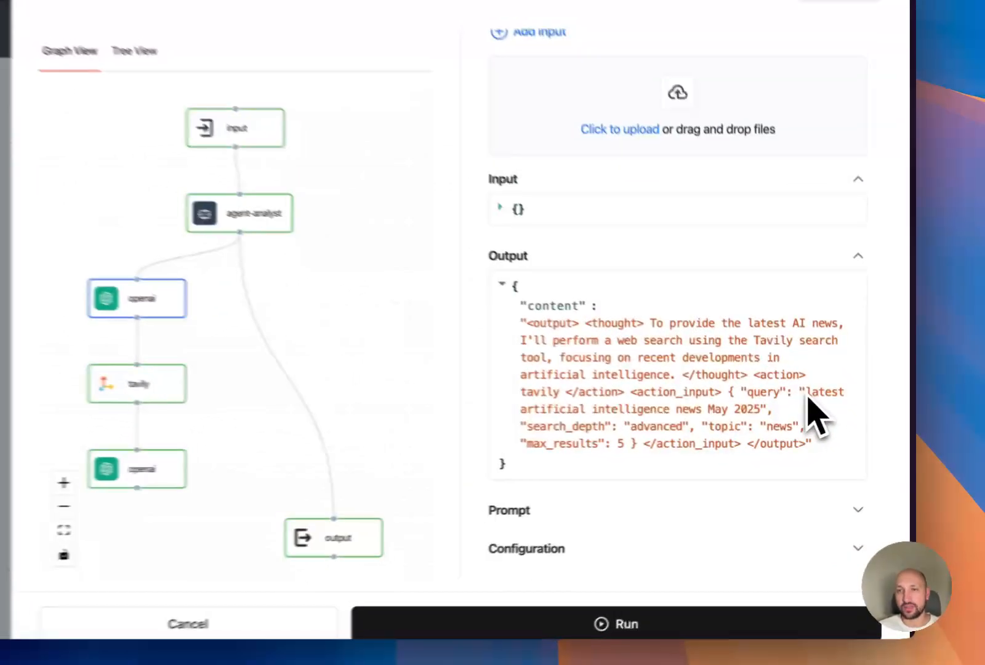
left_click_drag(835, 411, 799, 427)
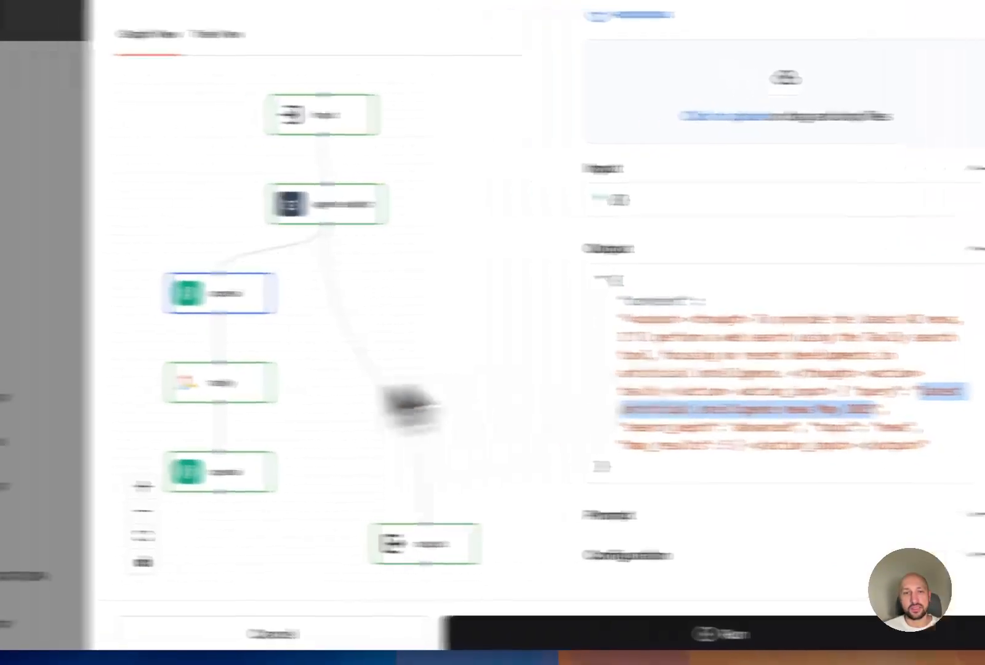
Inspect the tavily call's search parameters and read through the sources and content it returned
left_click(115, 386)
scroll(717, 373, "down", 15)
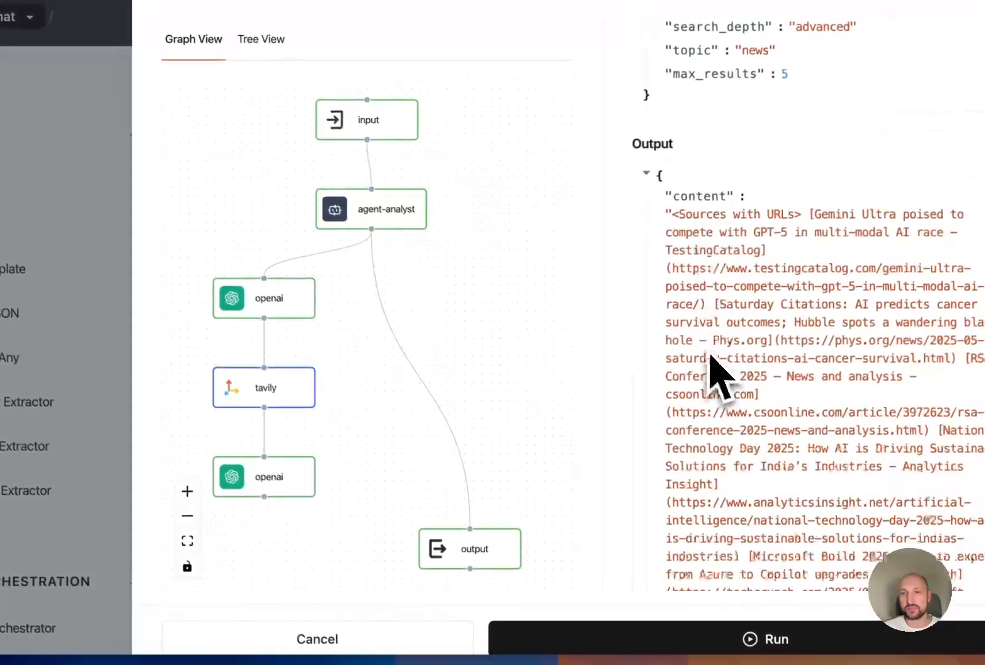
scroll(714, 369, "down", 5)
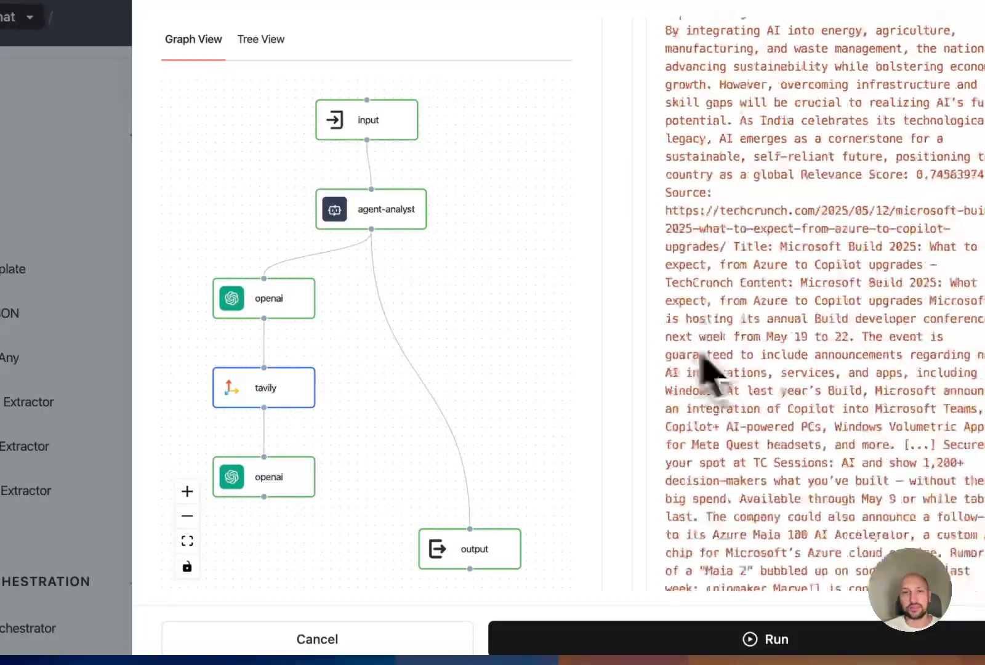
Read the answer from the final openai call and compare it with the workflow's output node
left_click(265, 477)
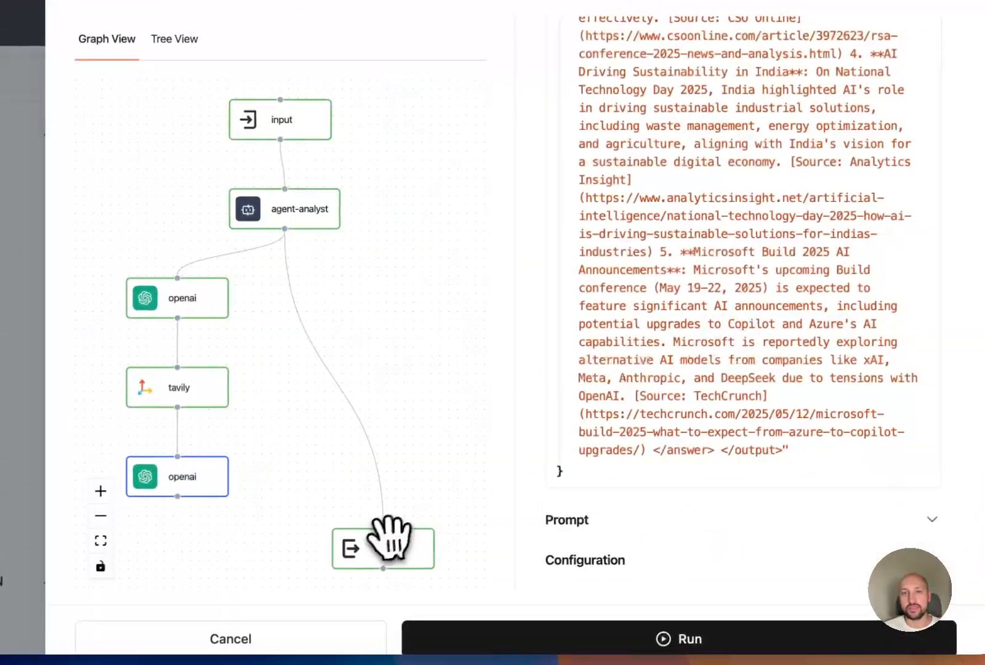
left_click(382, 541)
scroll(705, 327, "up", 10)
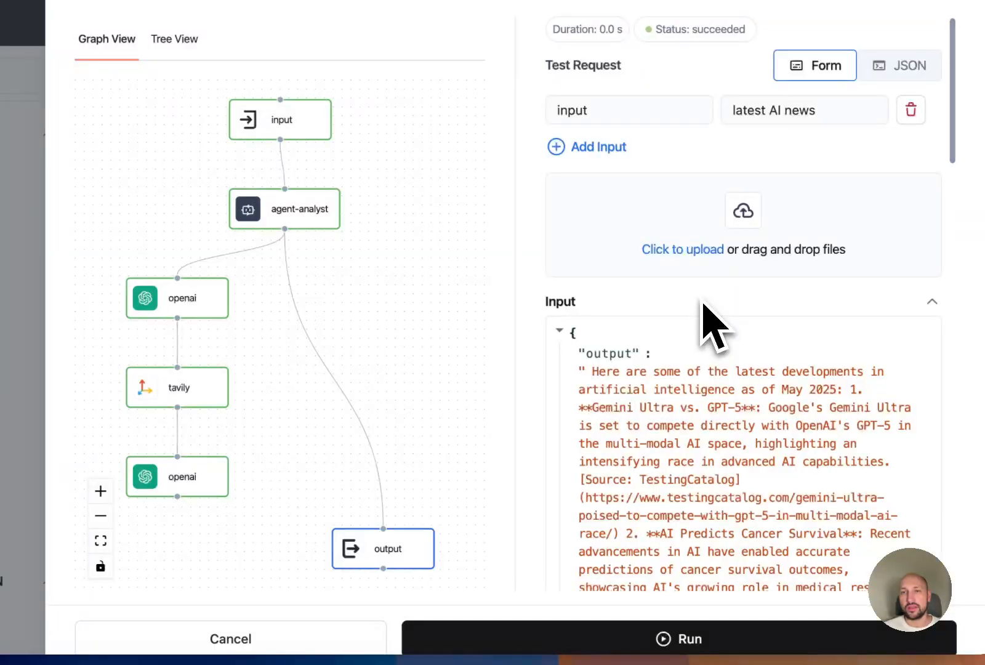
Check the duration and token costs of the first and last openai calls, and leave the test view
left_click(185, 298)
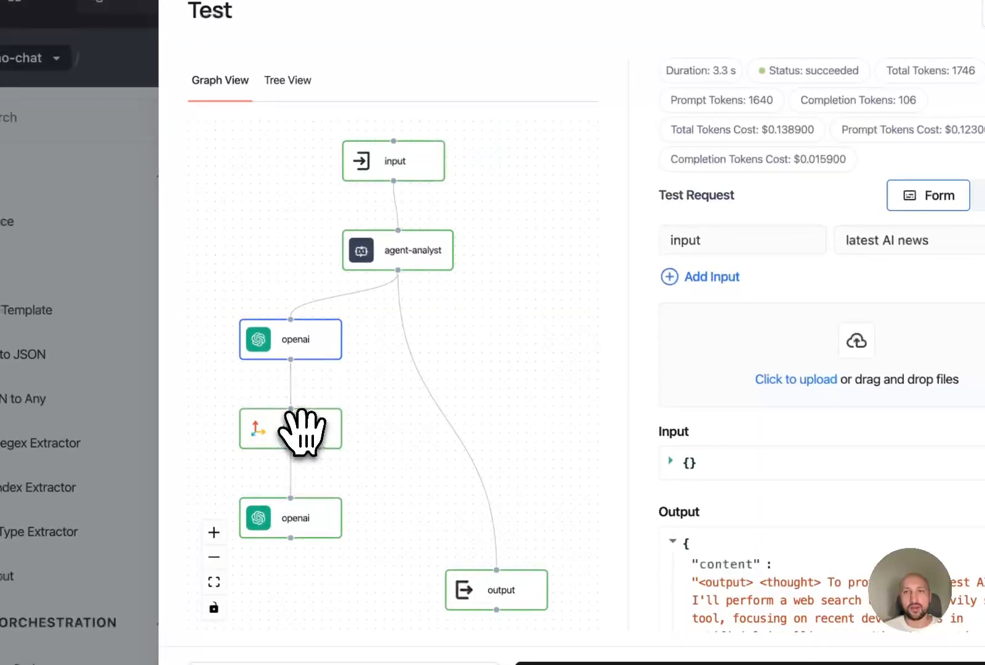
left_click(148, 539)
left_click(245, 411)
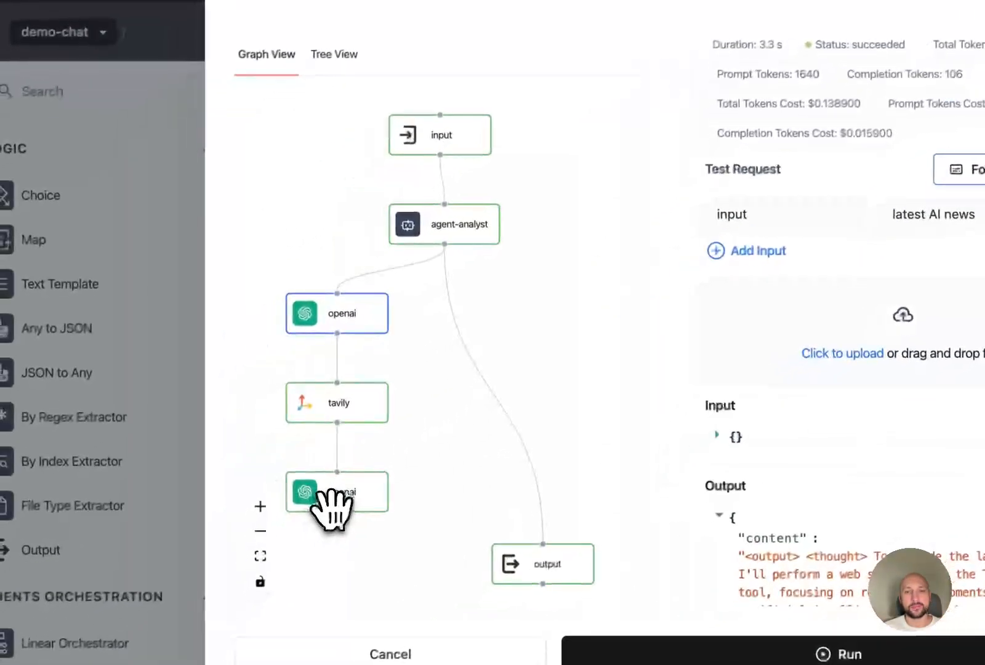
left_click(106, 628)
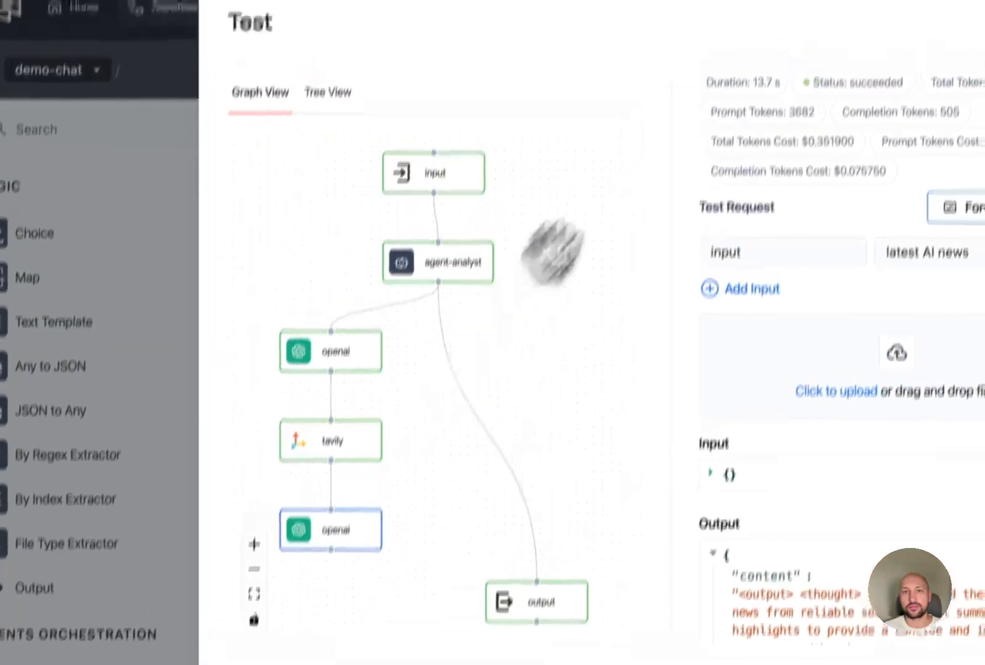
left_click(130, 235)
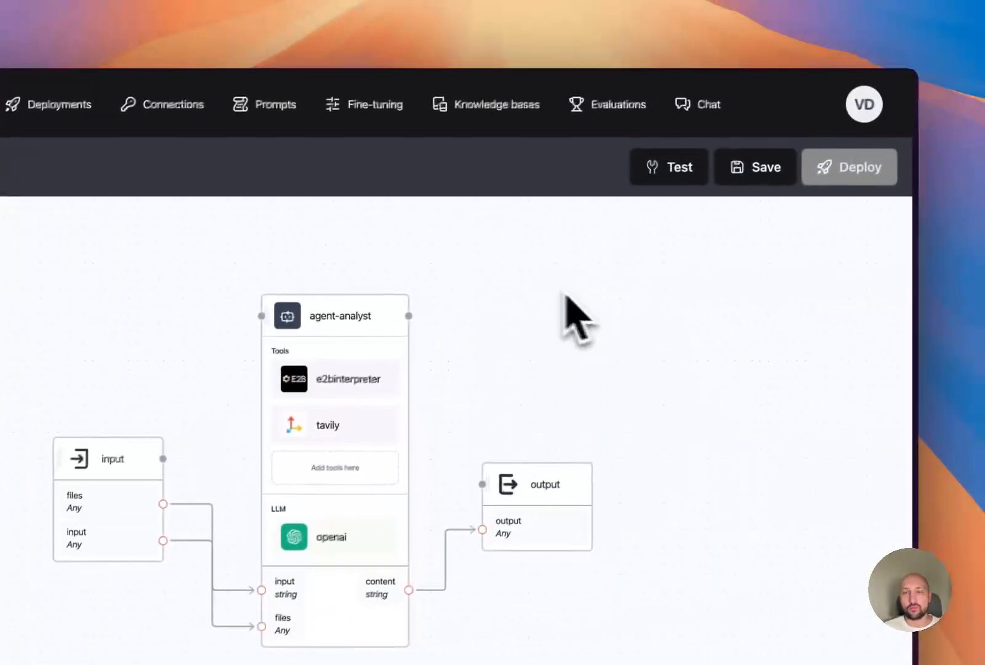
Save the workflow under the name "agent" and look at its version history
left_click(758, 172)
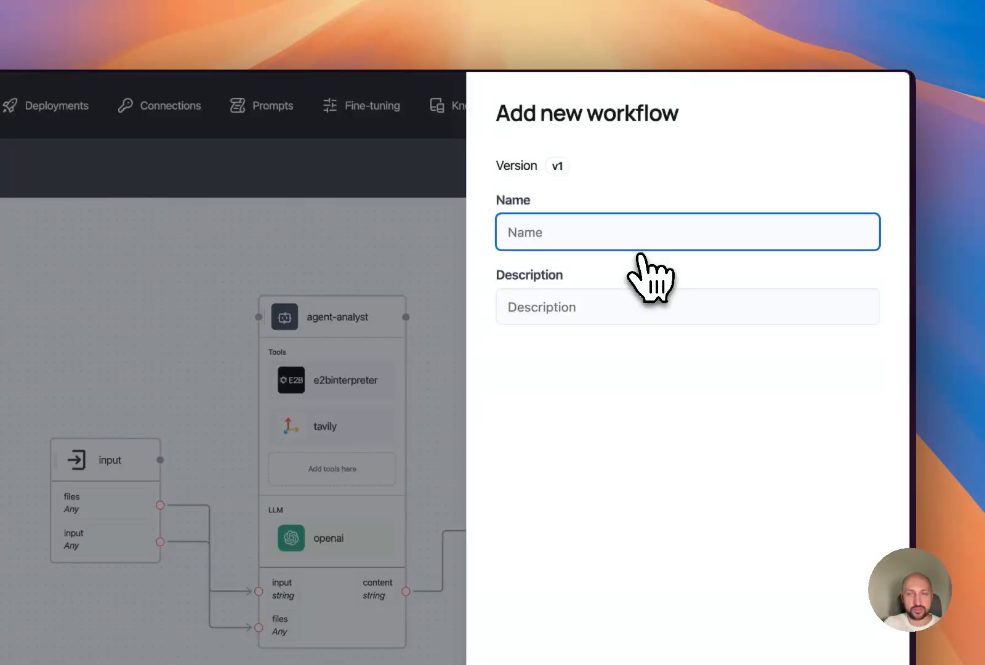
type("agen")
type("t")
key("super+a")
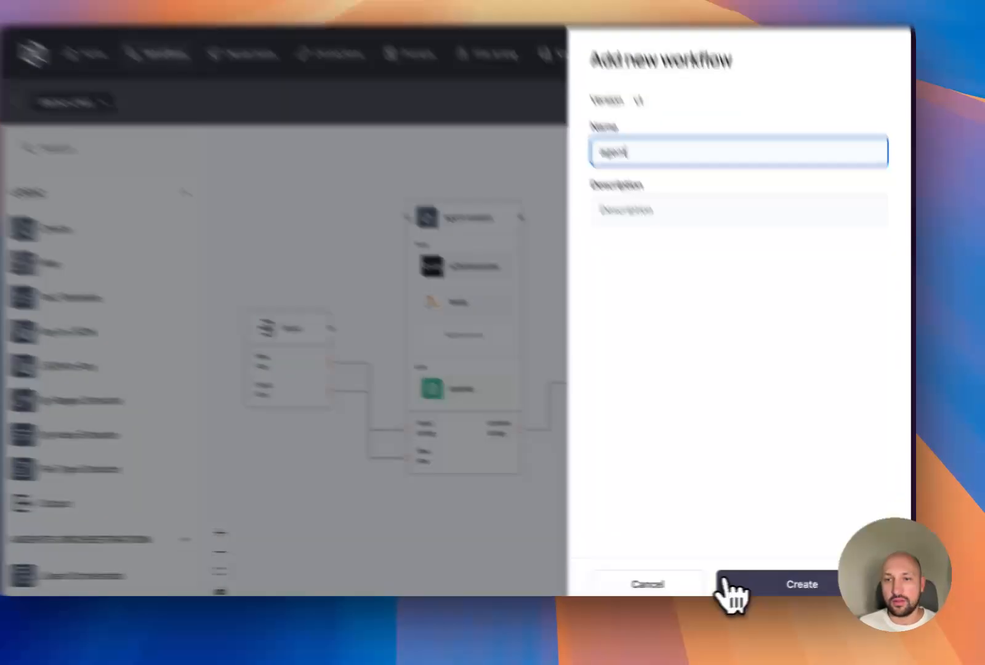
left_click(741, 585)
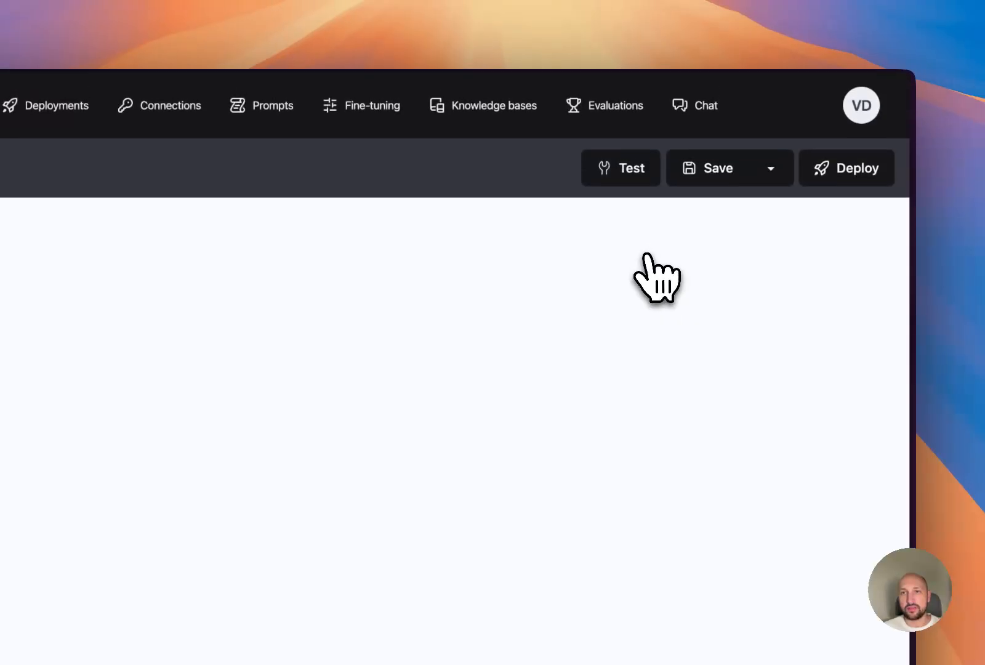
left_click(541, 169)
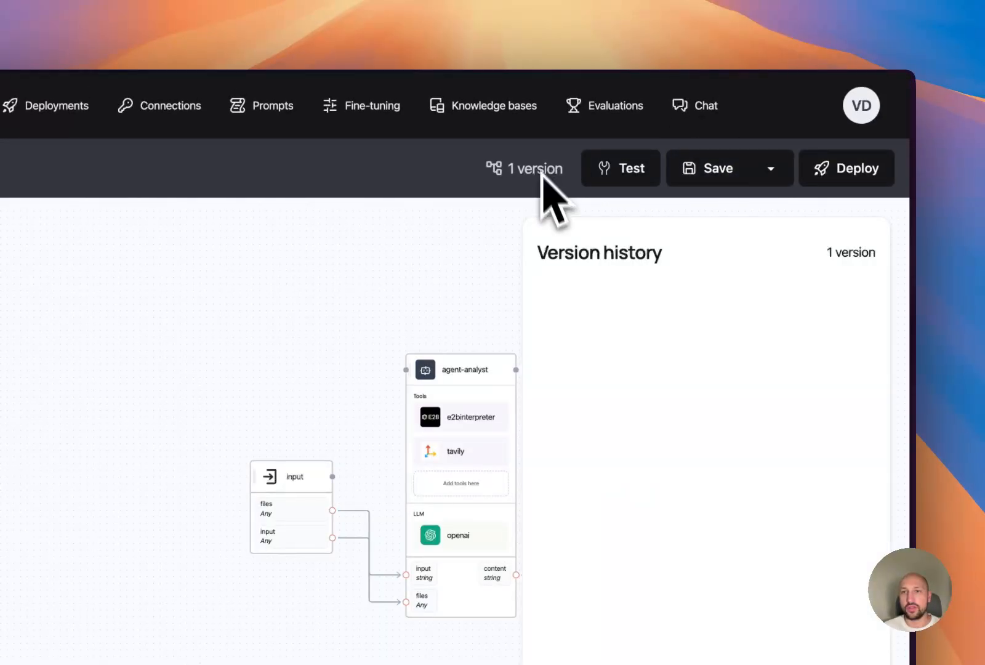
left_click(419, 290)
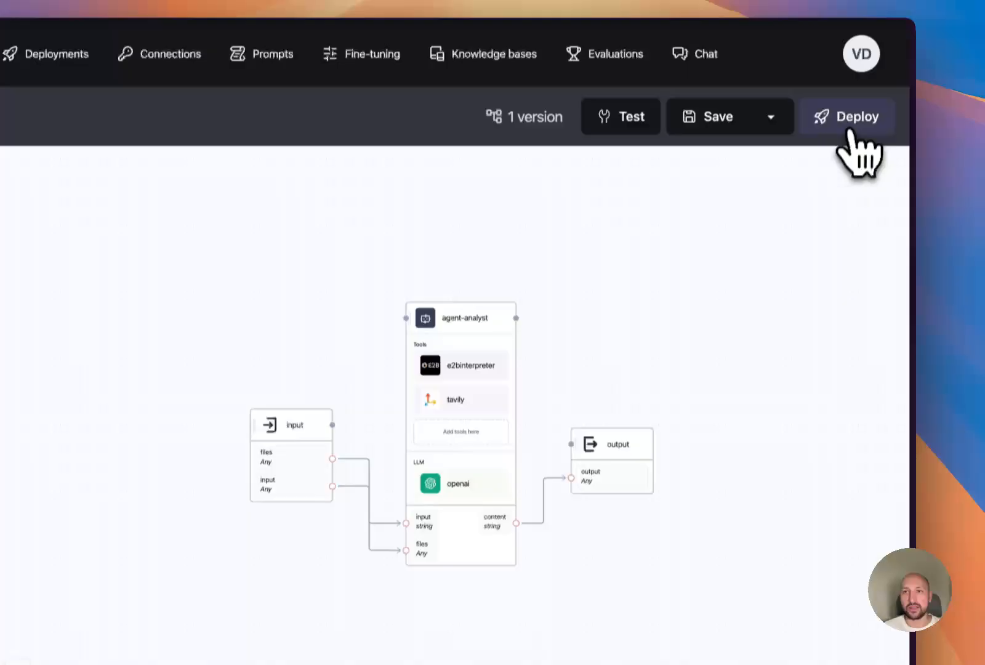
Create a serverless deployment named "agent" from version 1 of the agent workflow, using runtime 1.7.2 and requiring an API token
left_click(853, 123)
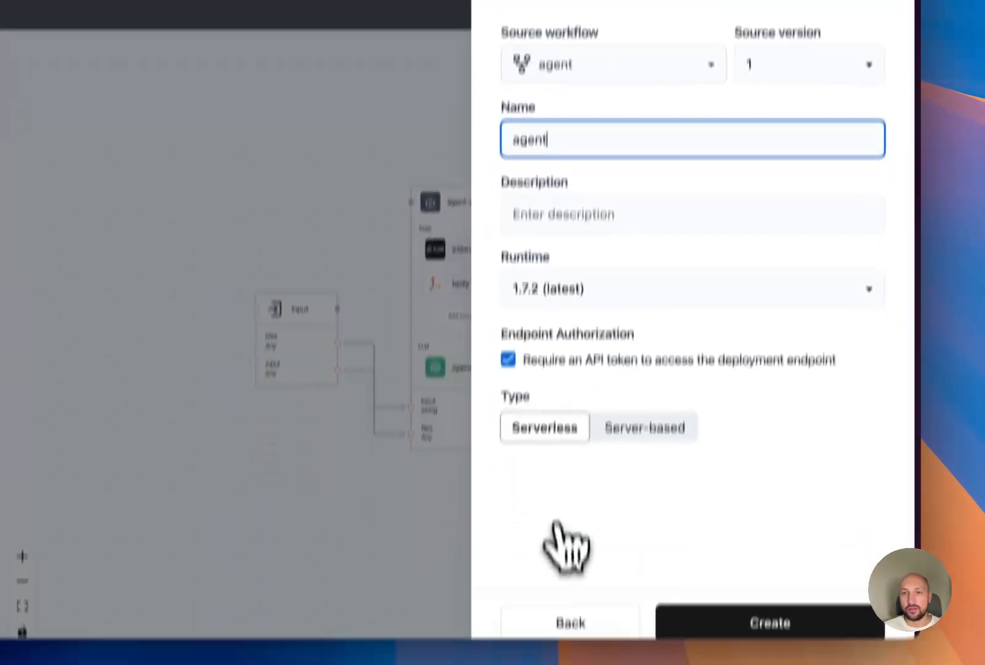
left_click(665, 587)
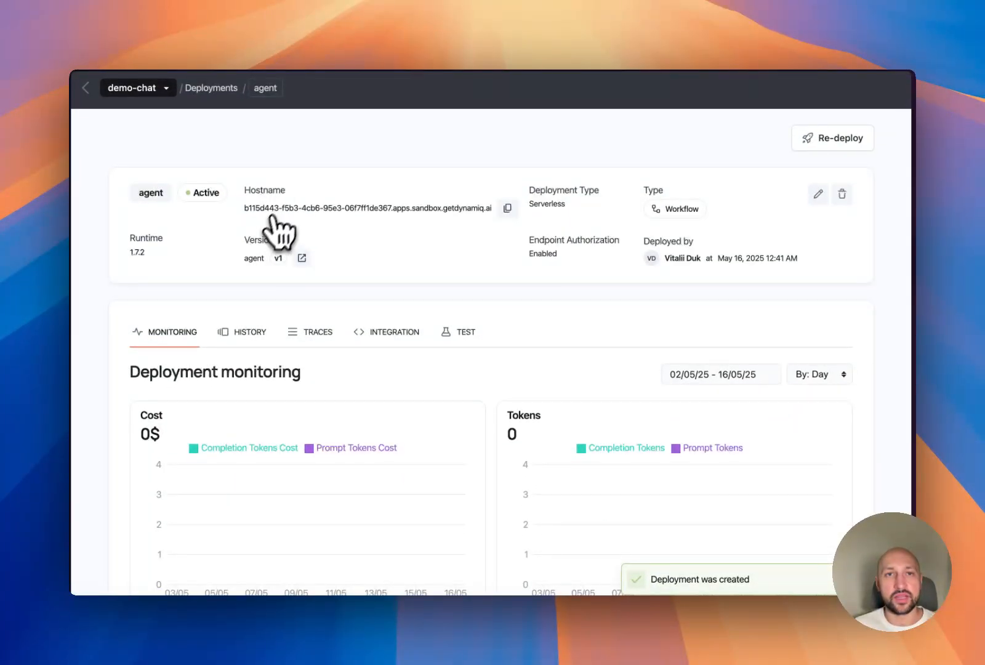
Review the new deployment's hostname, version and authorization details along with its cost and token monitoring charts
scroll(271, 241, "down", 1)
scroll(271, 240, "up", 3)
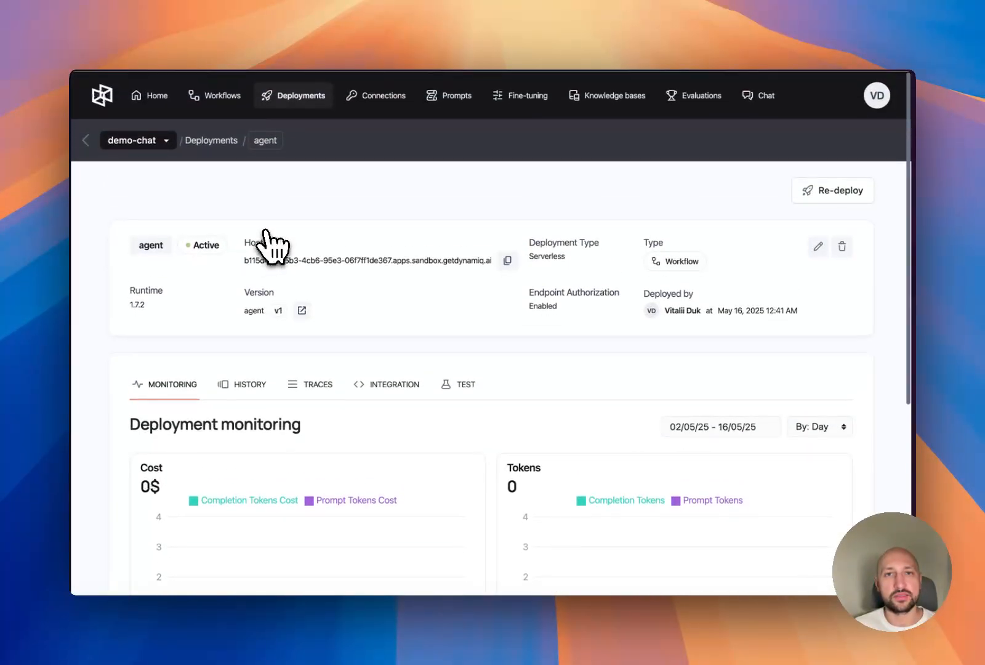
scroll(345, 372, "down", 2)
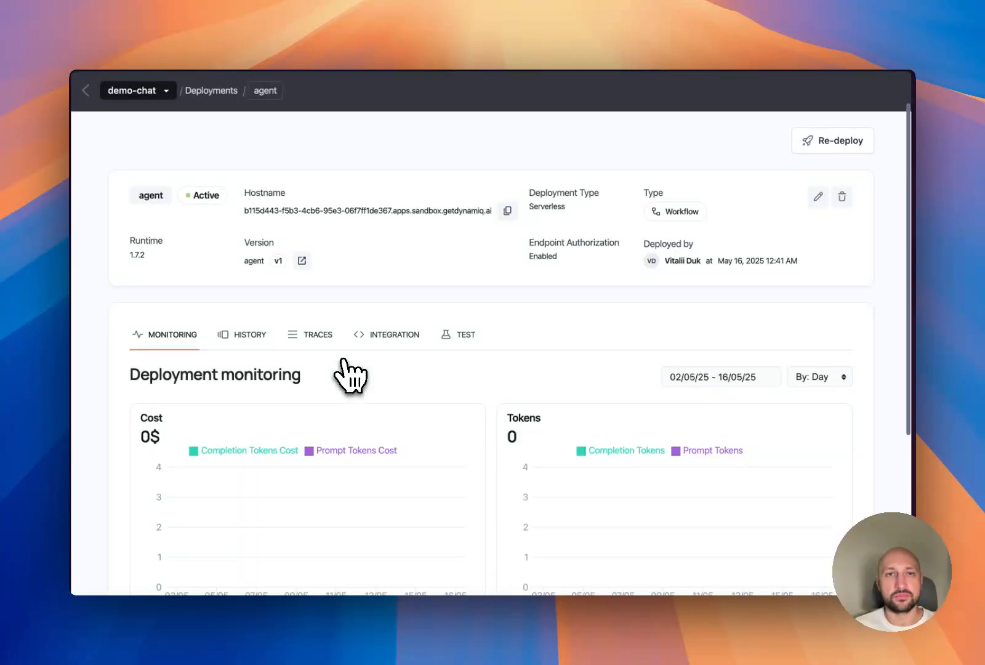
scroll(343, 289, "up", 2)
scroll(344, 288, "down", 1)
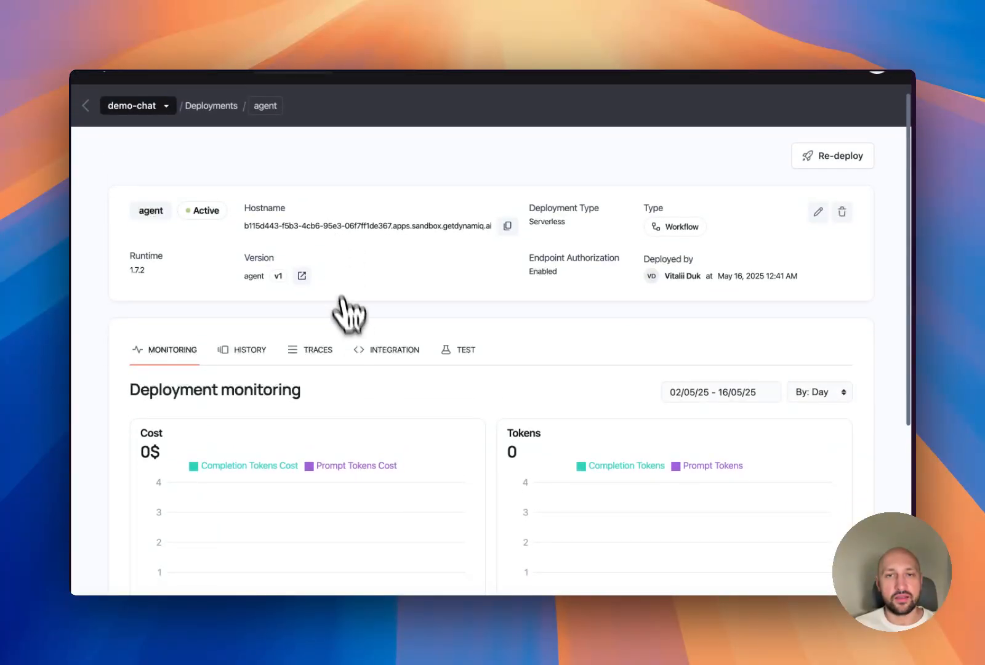
scroll(342, 299, "down", 2)
Examine the deployment's Python API integration example for SSE streaming and bring up the Chat Widget integration code
left_click(385, 309)
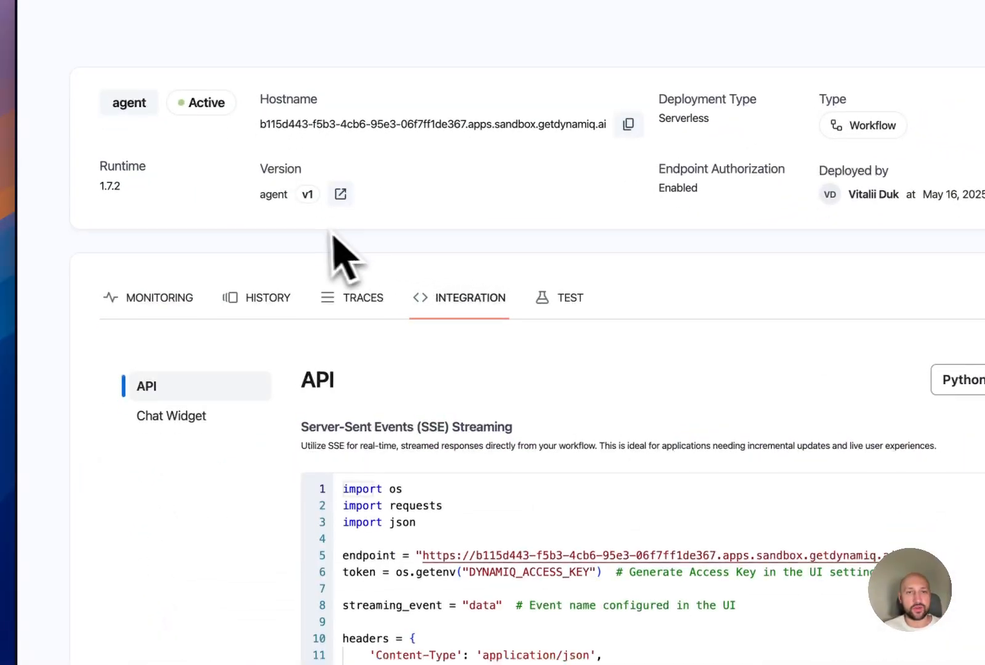
scroll(333, 234, "down", 3)
scroll(369, 345, "down", 4)
scroll(331, 372, "down", 2)
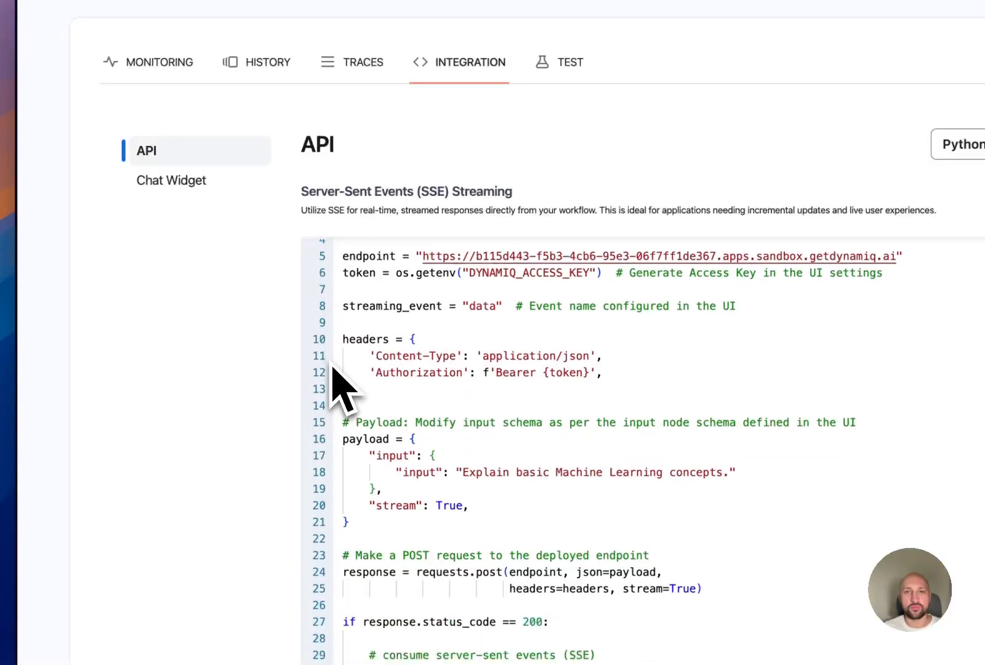
scroll(333, 368, "up", 2)
left_click(171, 180)
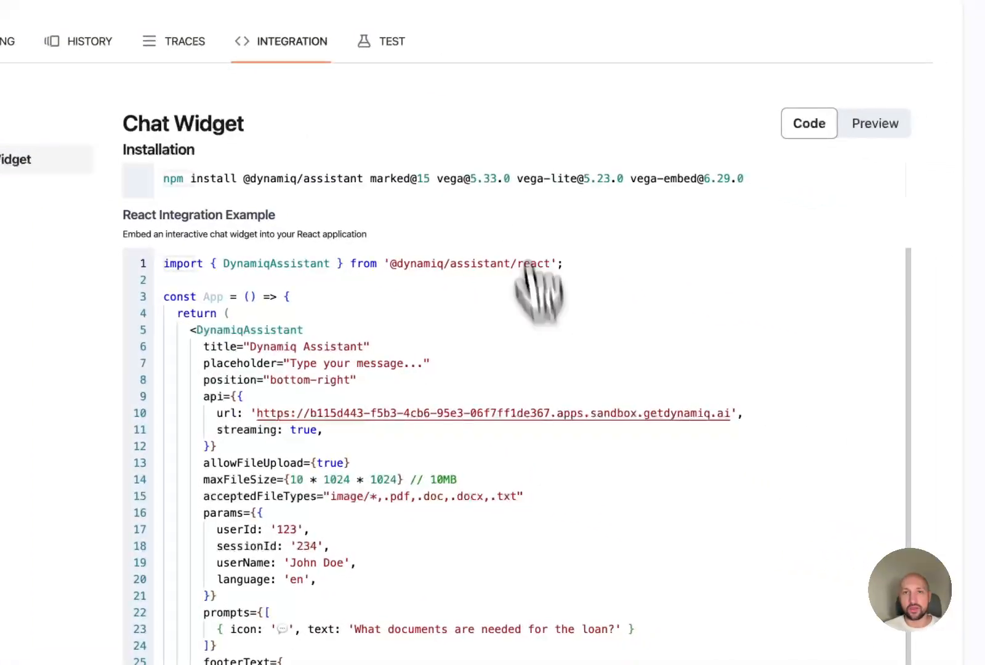
Examine the React and Vanilla JavaScript integration examples for the chat widget
scroll(538, 290, "down", 10)
scroll(600, 431, "down", 2)
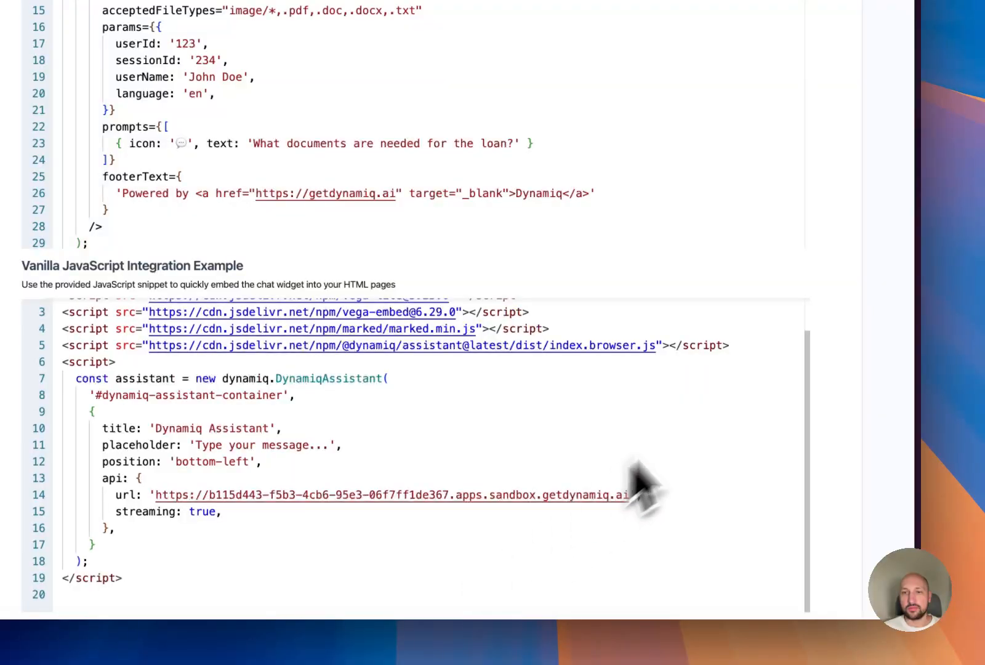
scroll(720, 474, "up", 1)
Preview the chat widget, open its Dynamiq Assistant chat window and look it over
scroll(835, 165, "up", 15)
left_click(771, 411)
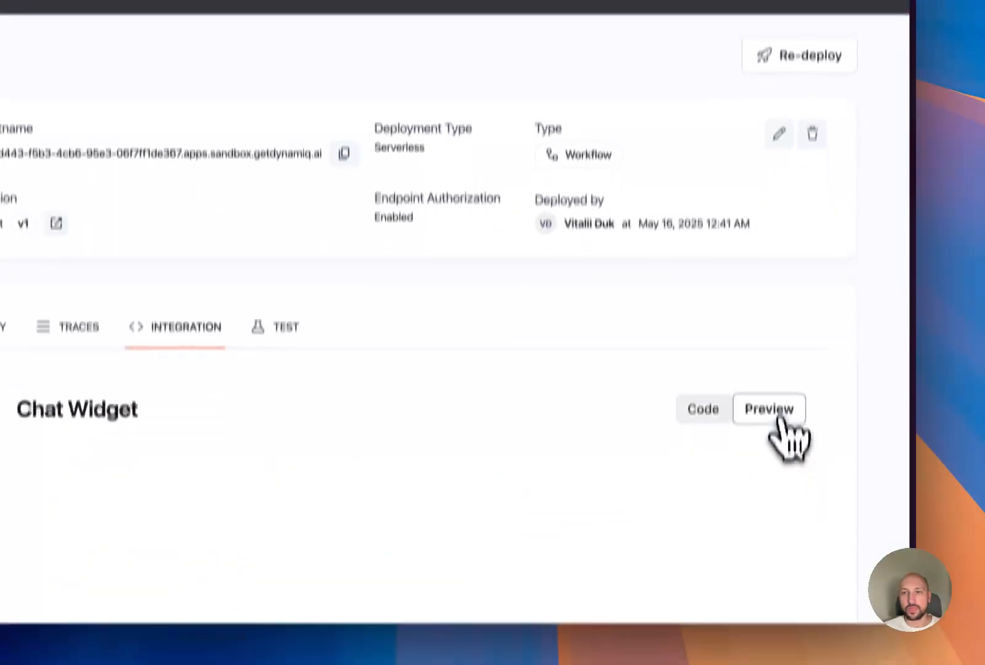
scroll(761, 326, "down", 5)
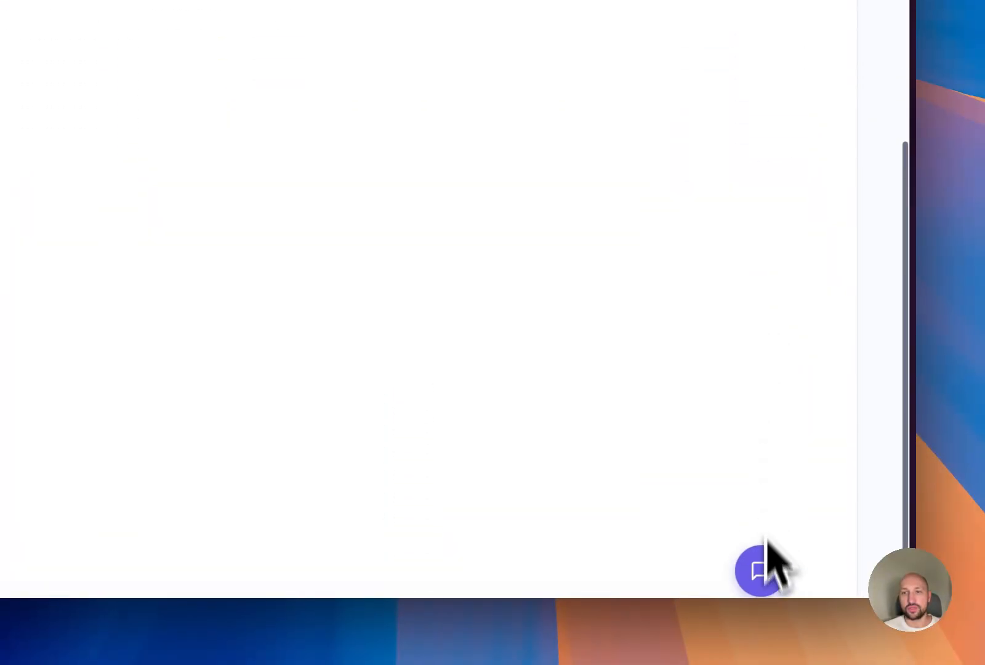
left_click(763, 569)
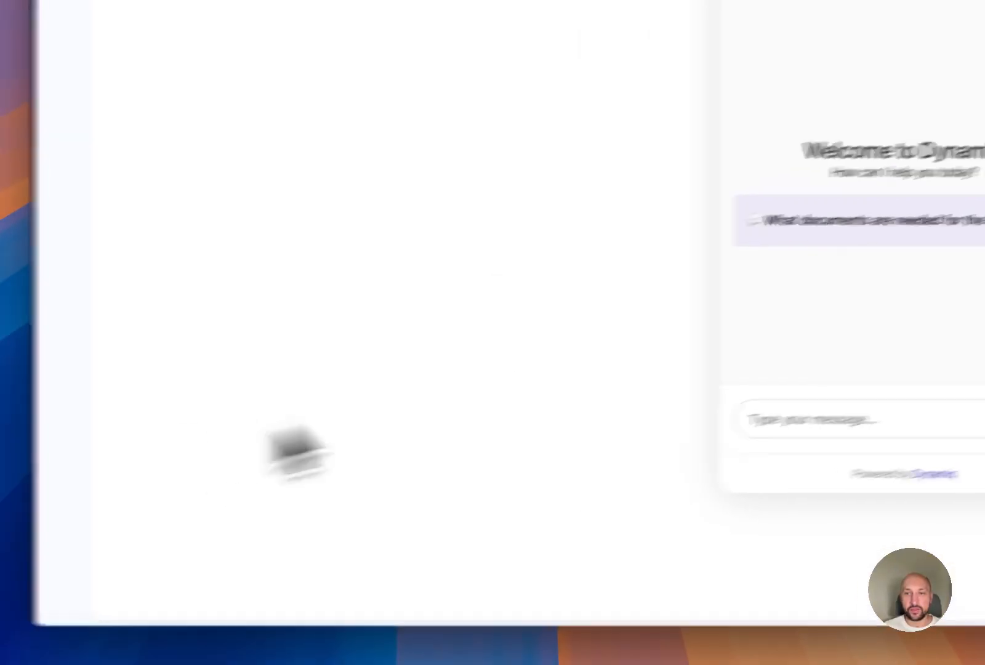
scroll(402, 341, "up", 5)
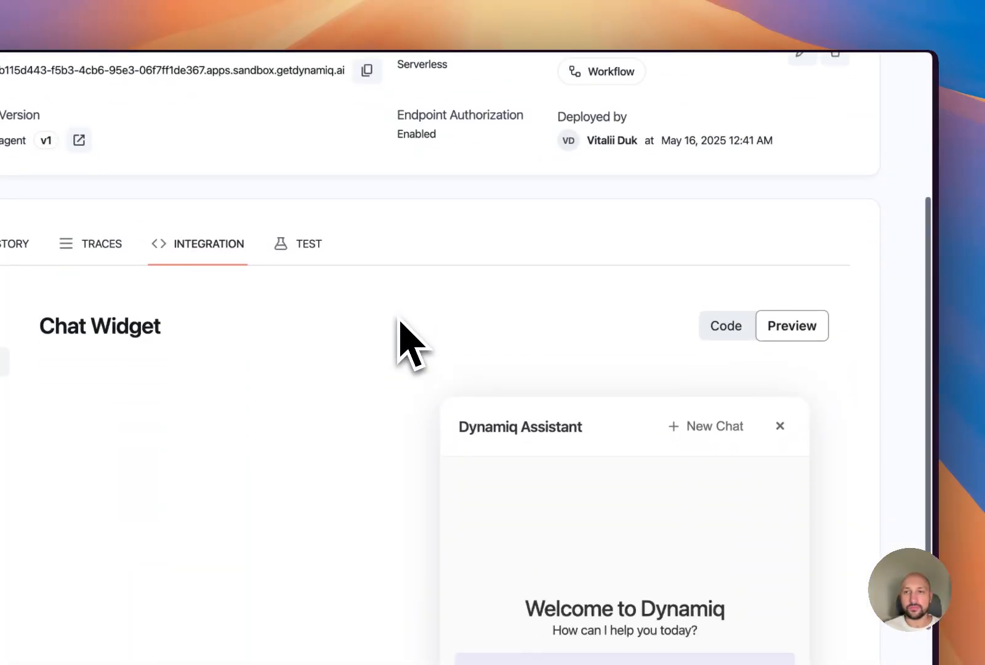
scroll(400, 320, "down", 4)
scroll(399, 320, "up", 4)
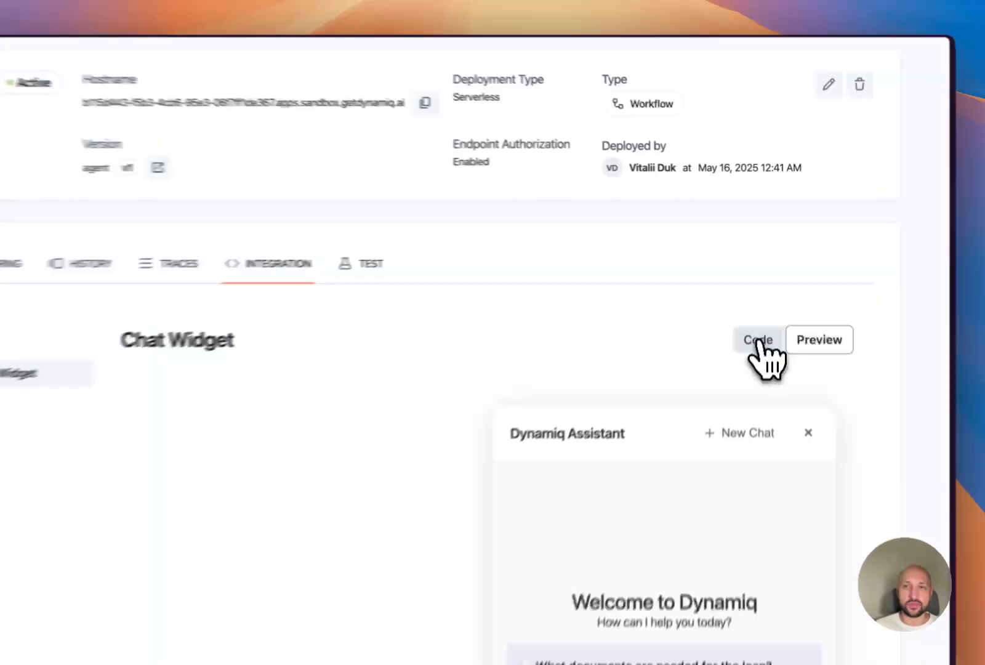
Return to the chat widget's integration code and review the React example's settings
left_click(764, 304)
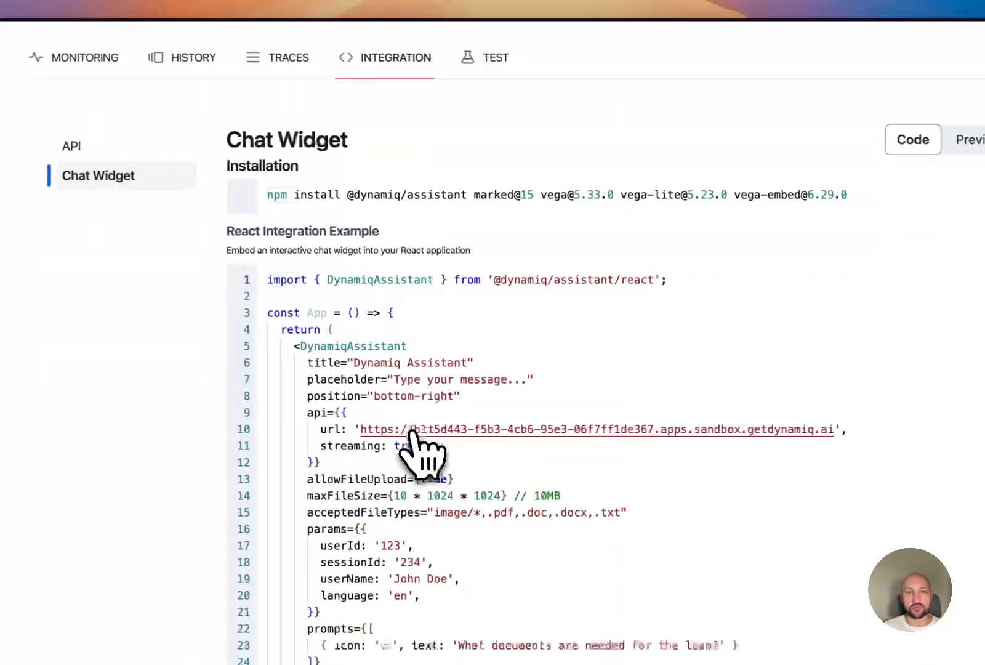
scroll(411, 433, "down", 5)
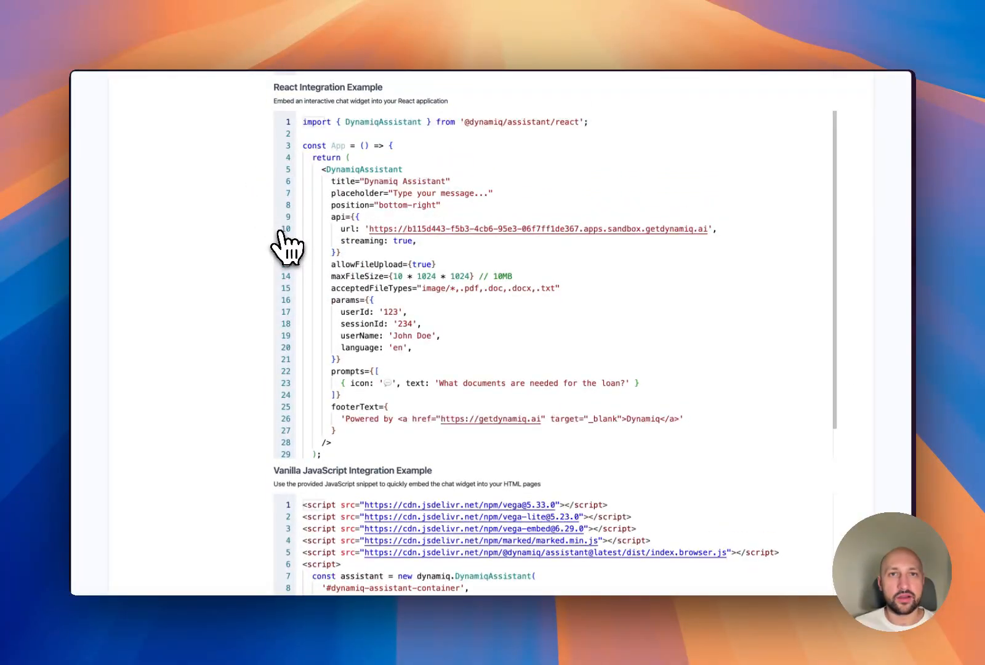
scroll(287, 246, "up", 6)
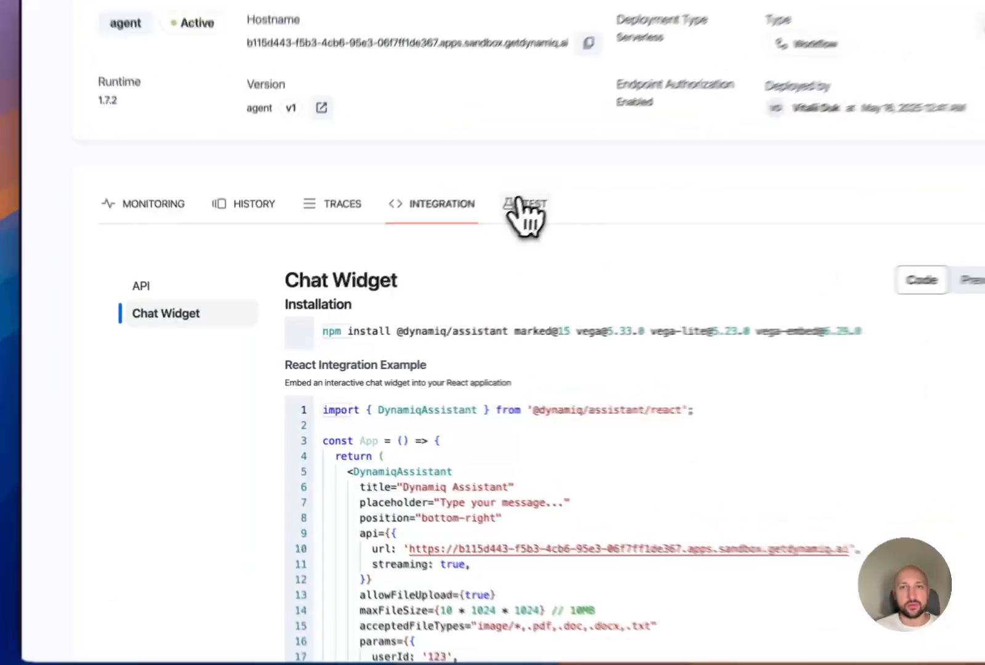
Test the deployed agent's endpoint with the input value "latest AI news"
left_click(455, 216)
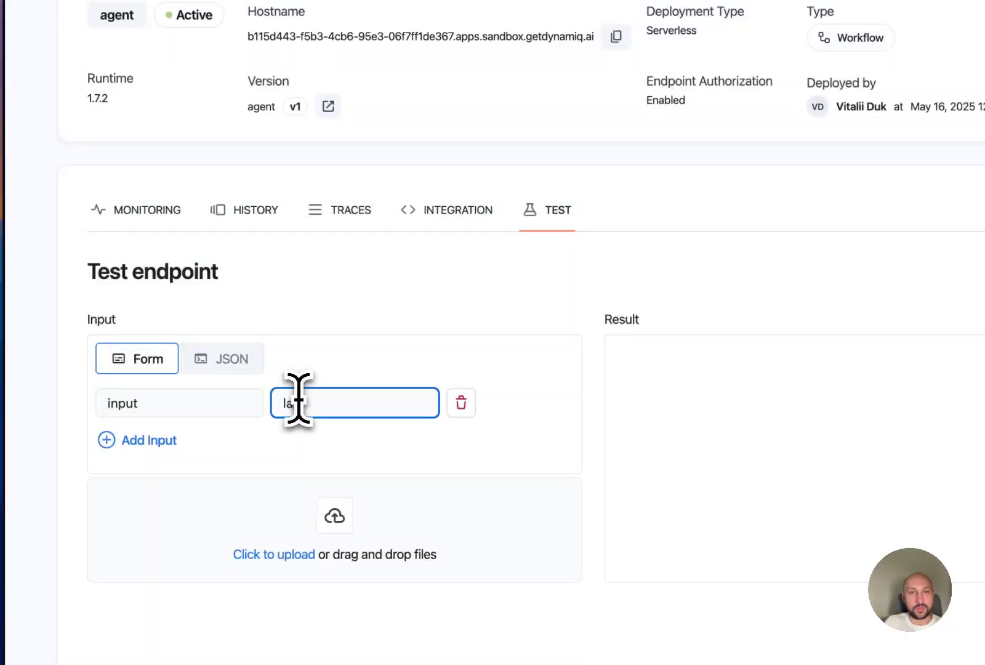
left_click(299, 400)
type("latest AI new")
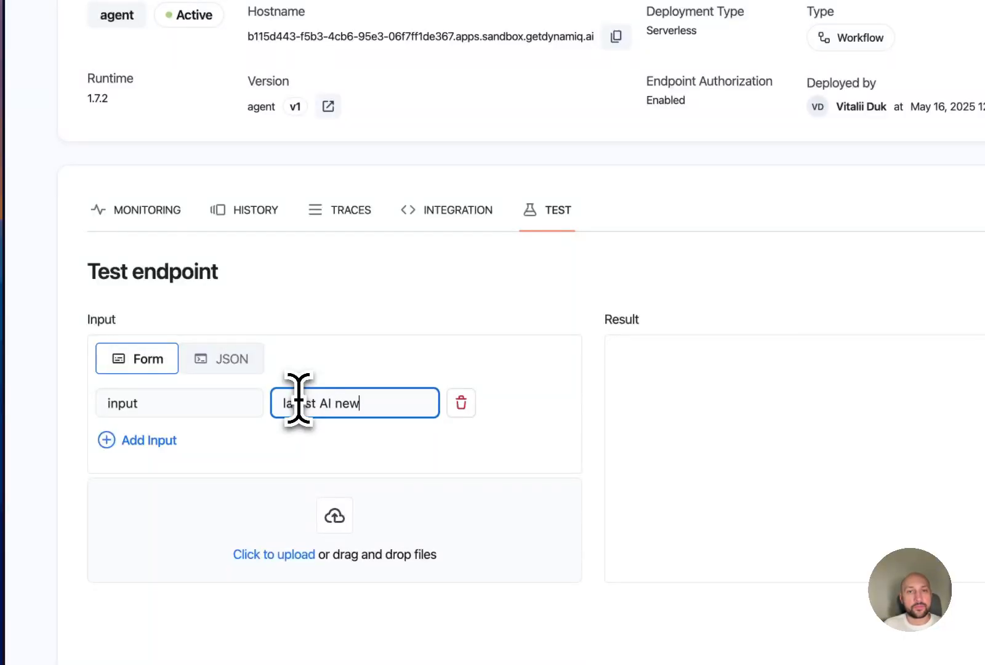
type("s")
left_click(823, 559)
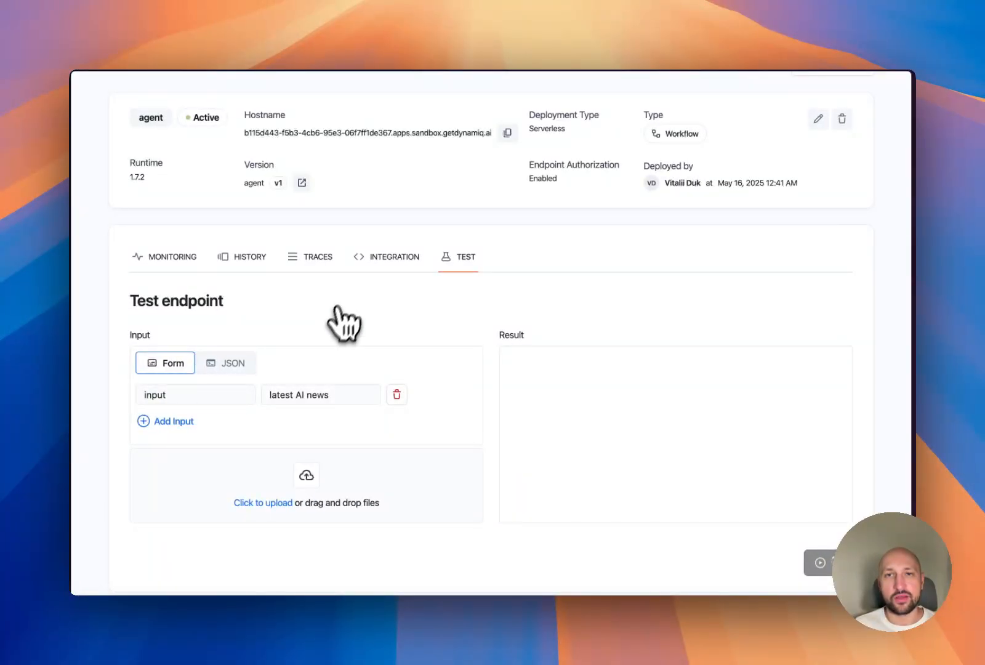
scroll(348, 311, "up", 3)
scroll(351, 305, "down", 3)
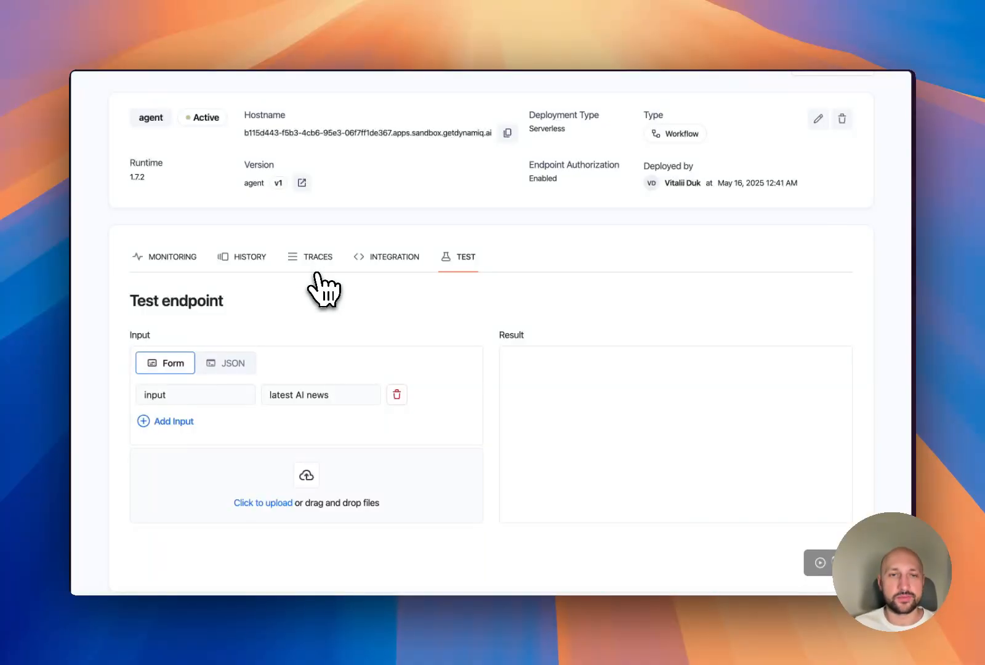
scroll(331, 271, "up", 1)
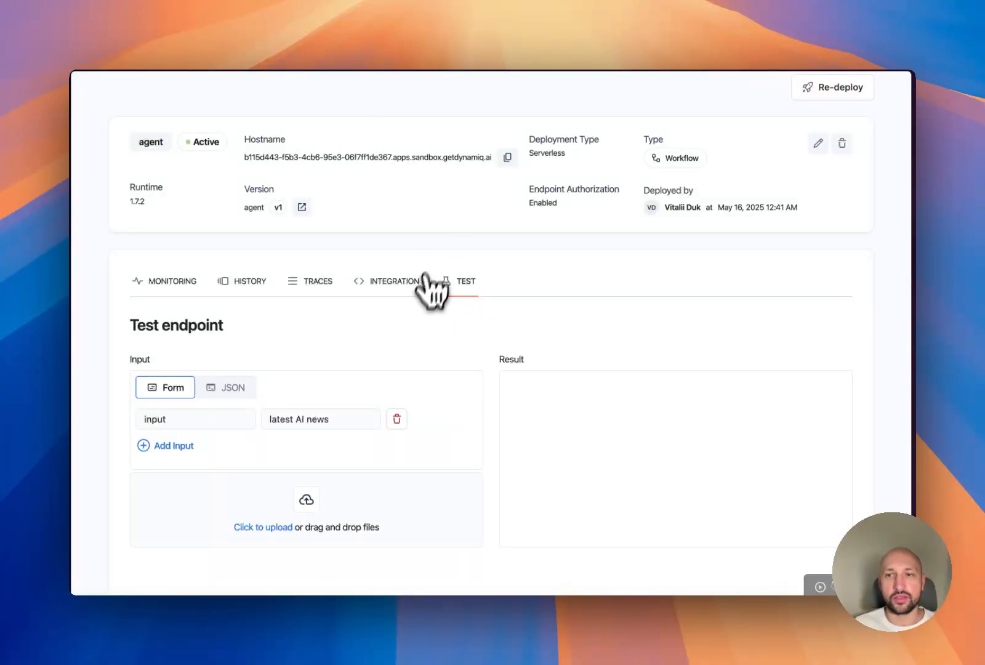
scroll(375, 363, "down", 1)
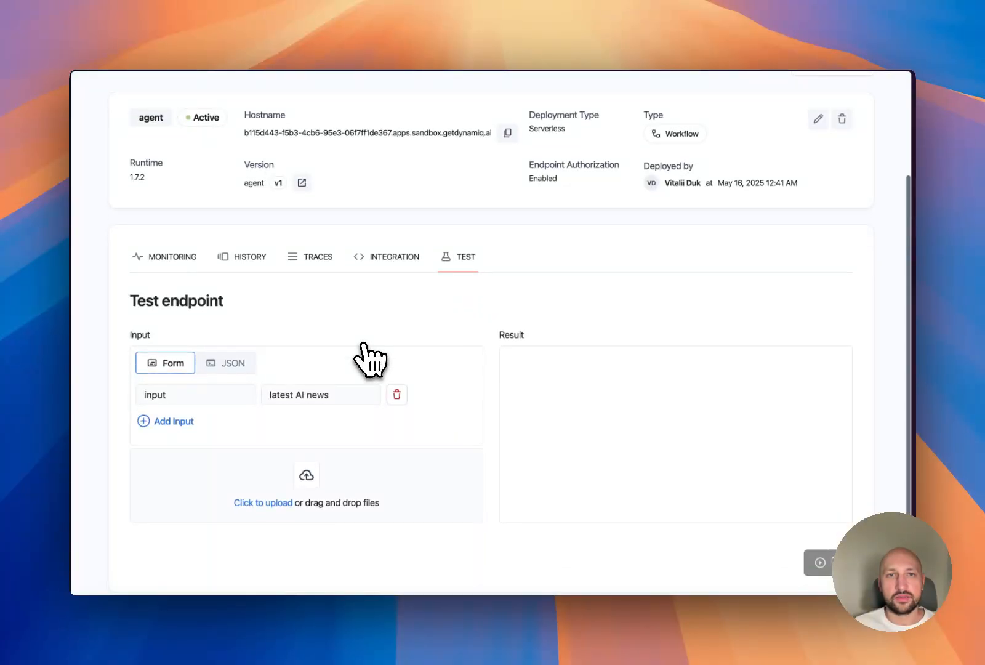
Inspect the run tree of the "latest AI news" request in the deployment's traces, then close it
scroll(369, 360, "up", 1)
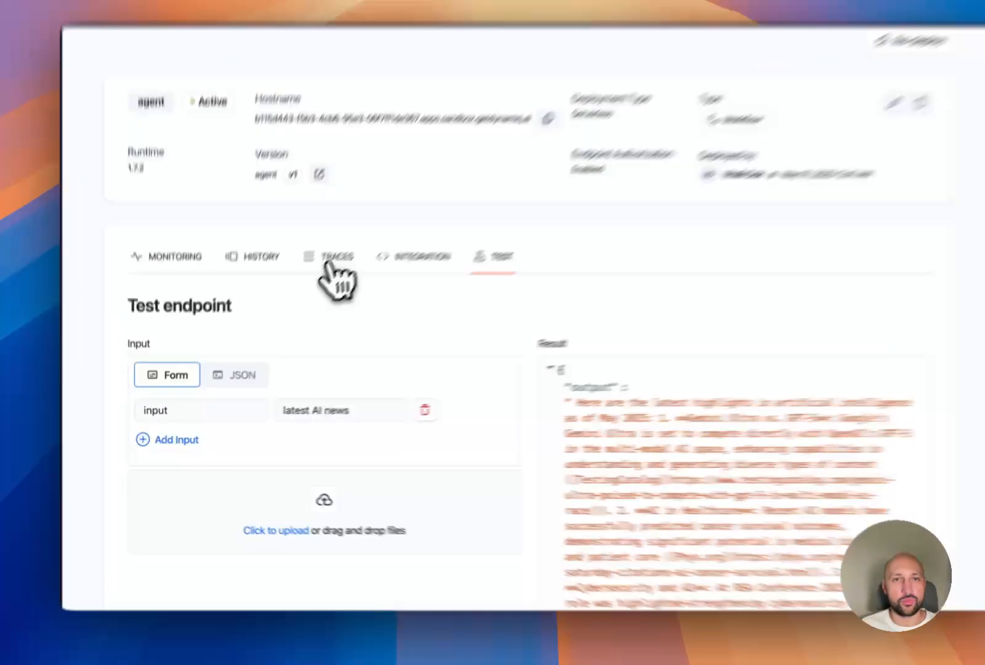
left_click(314, 278)
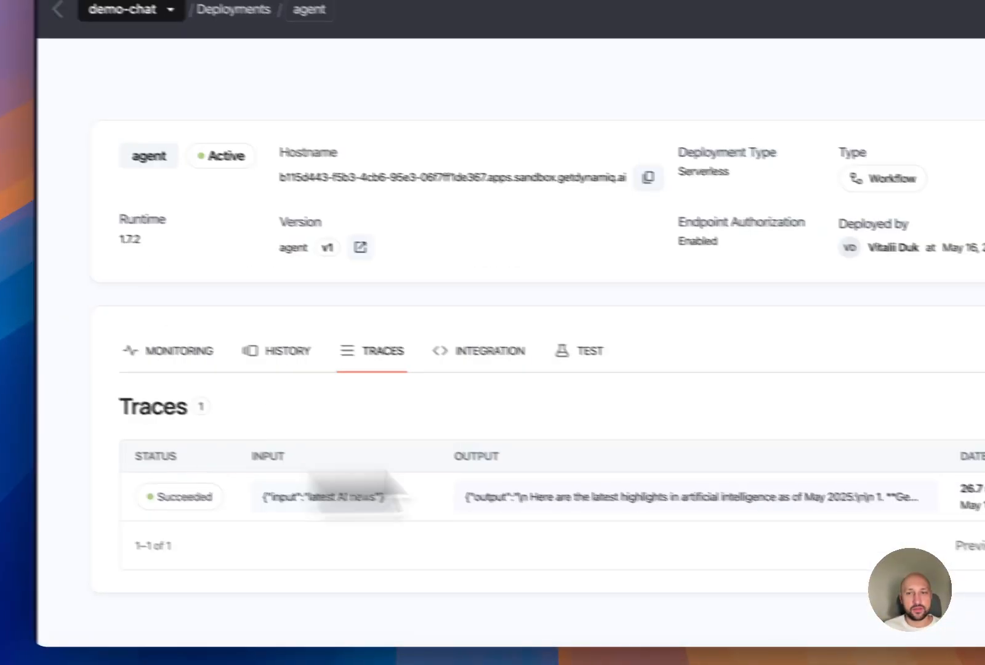
left_click(185, 475)
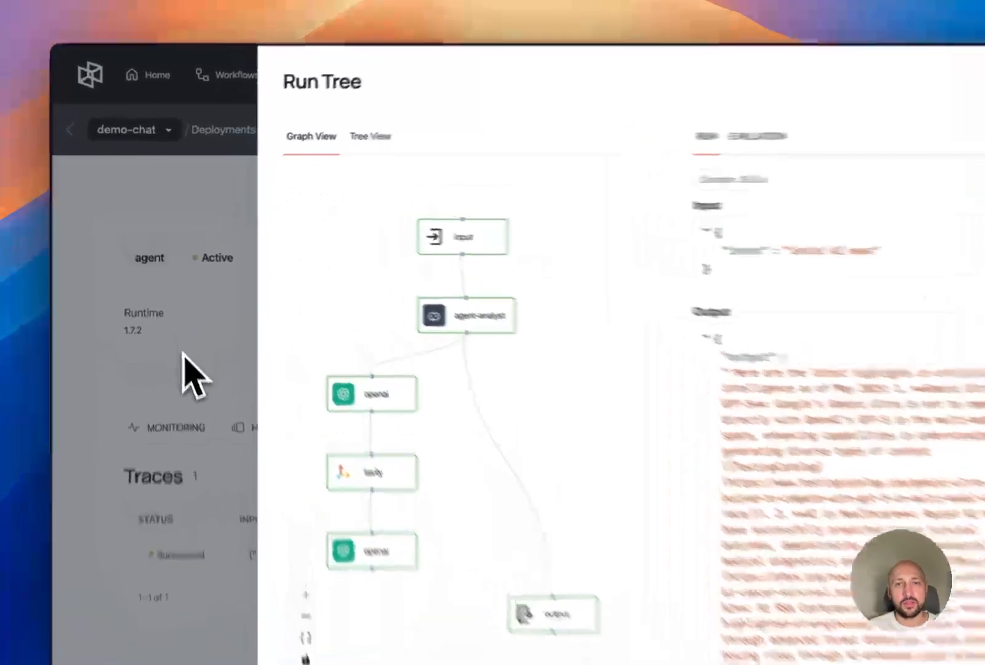
left_click(184, 311)
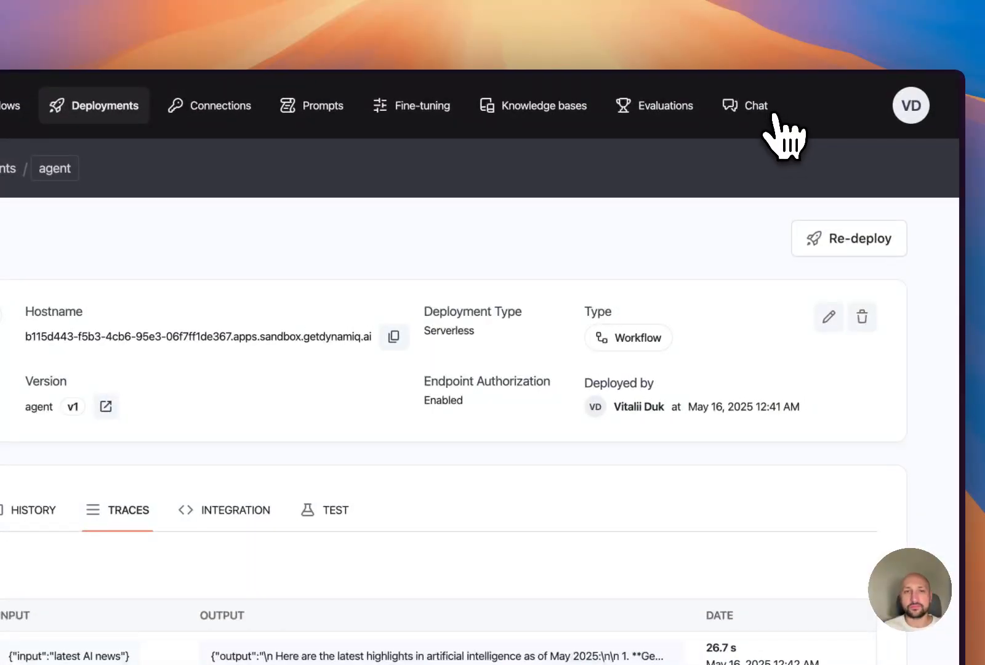